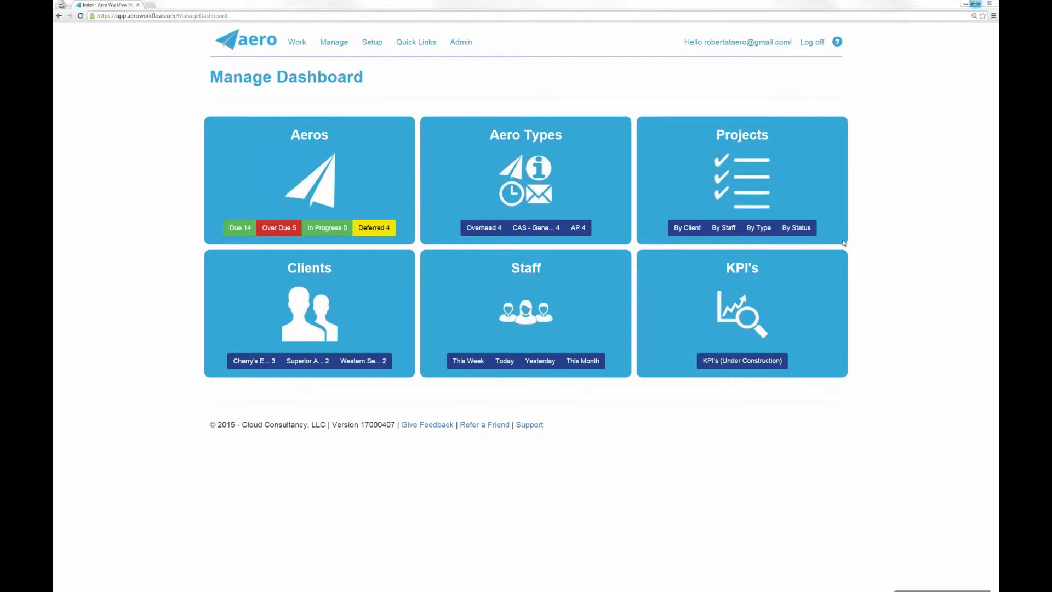
Step: Open the list of managed aeros and dismiss the SupportAssist notification
{"action": "left_click", "coordinate": [343, 44]}
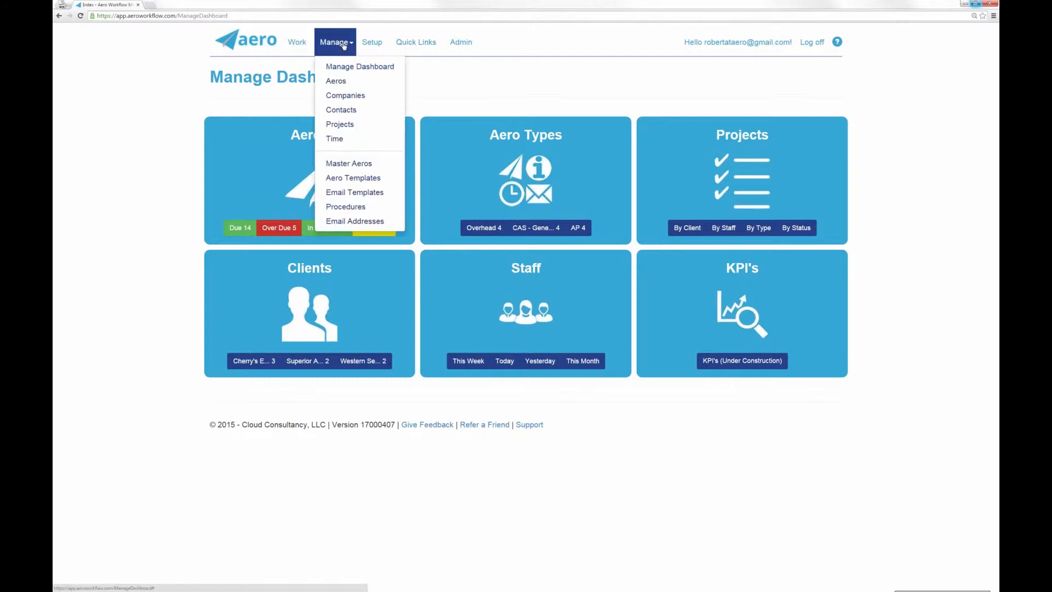
{"action": "left_click", "coordinate": [336, 81]}
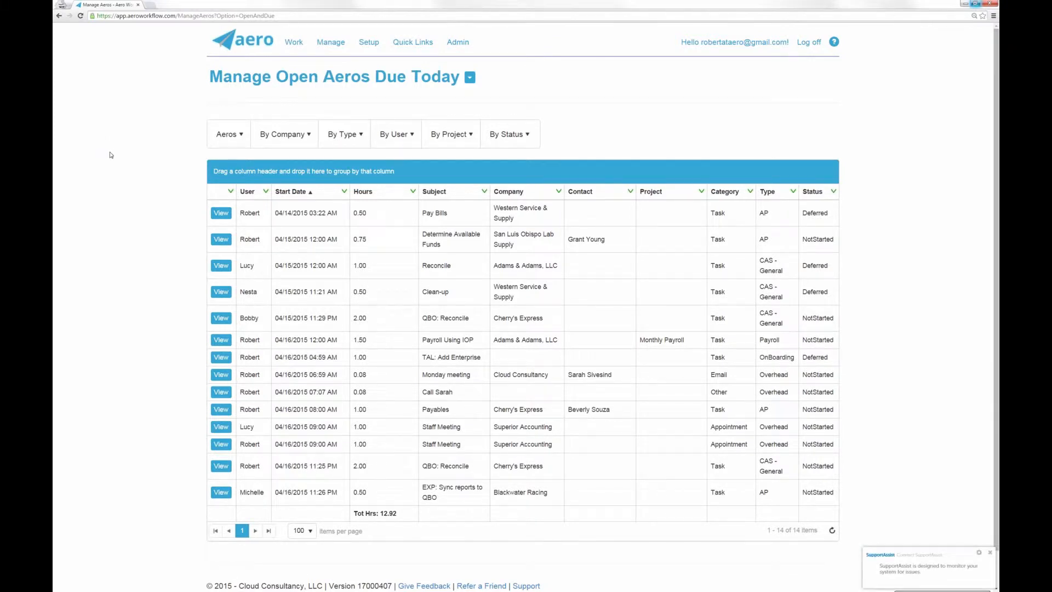
{"action": "left_click", "coordinate": [990, 553]}
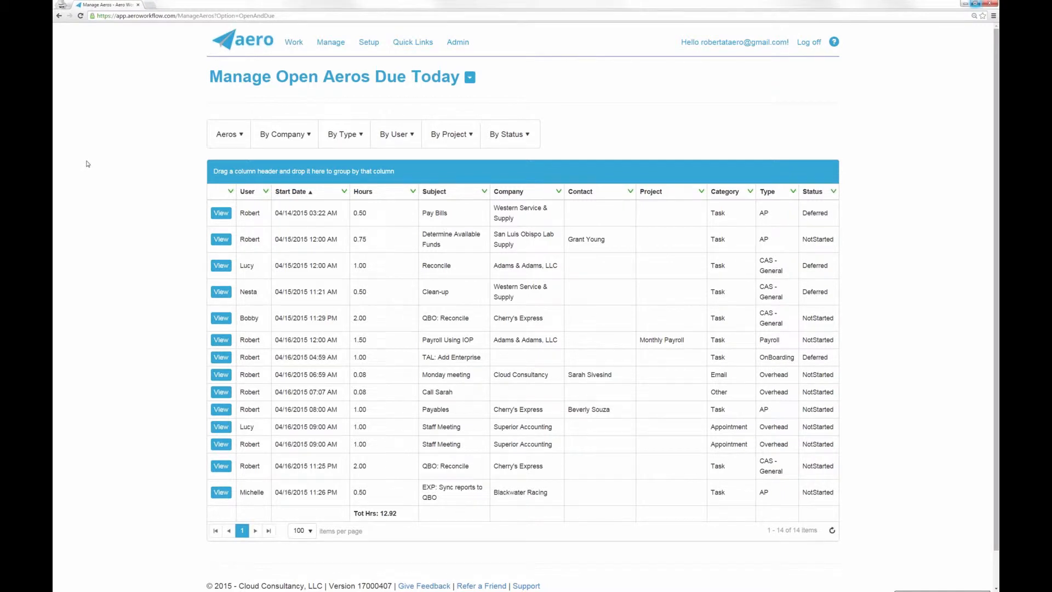
Step: Group the open aeros due today by user, and replace that with grouping by company
{"action": "mouse_move", "coordinate": [357, 140]}
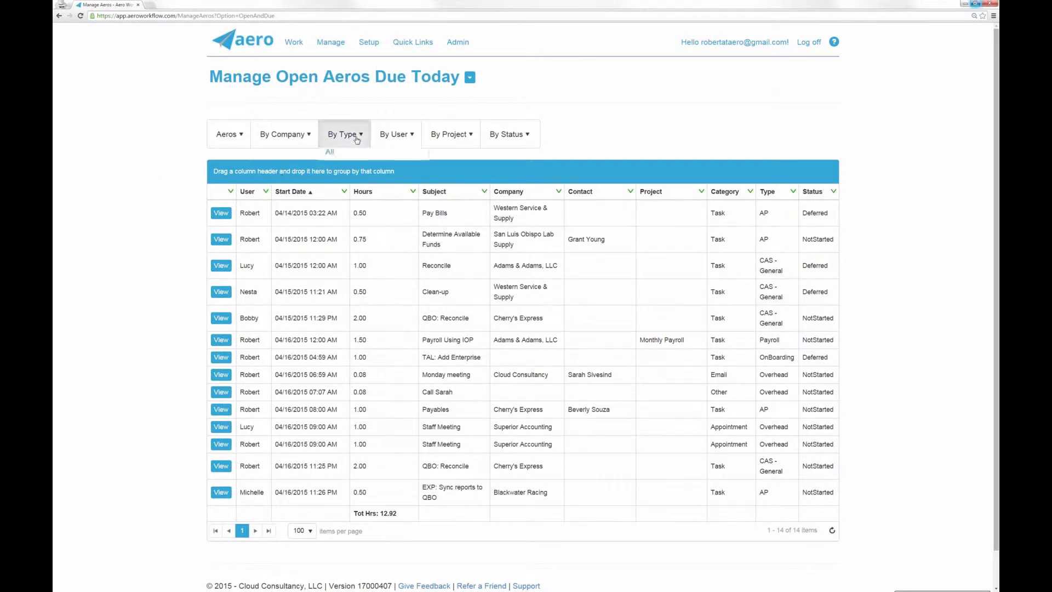
{"action": "mouse_move", "coordinate": [396, 136]}
{"action": "left_click", "coordinate": [389, 157]}
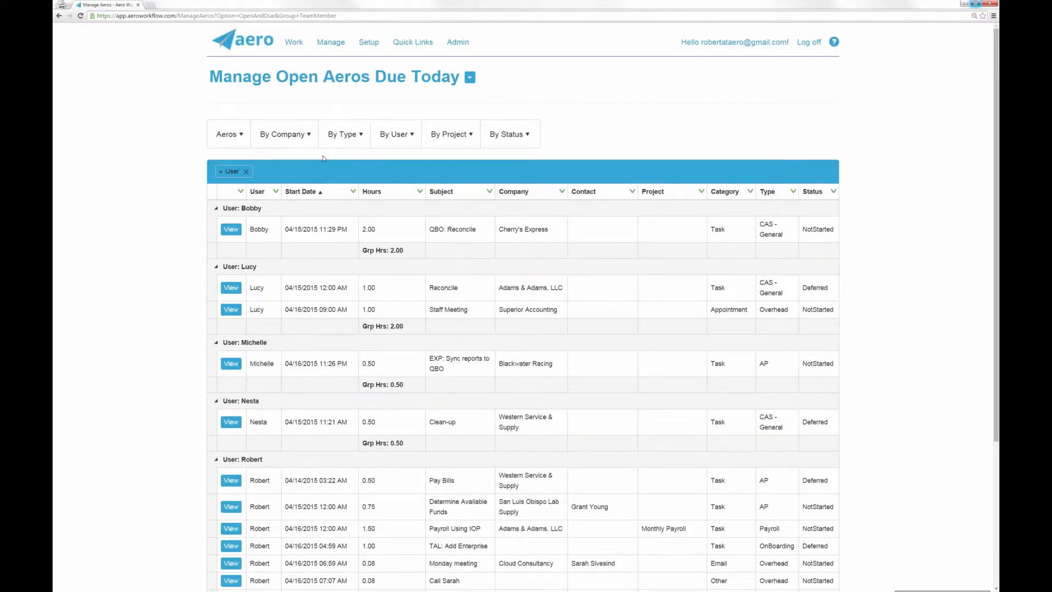
{"action": "mouse_move", "coordinate": [268, 131]}
{"action": "left_click", "coordinate": [281, 157]}
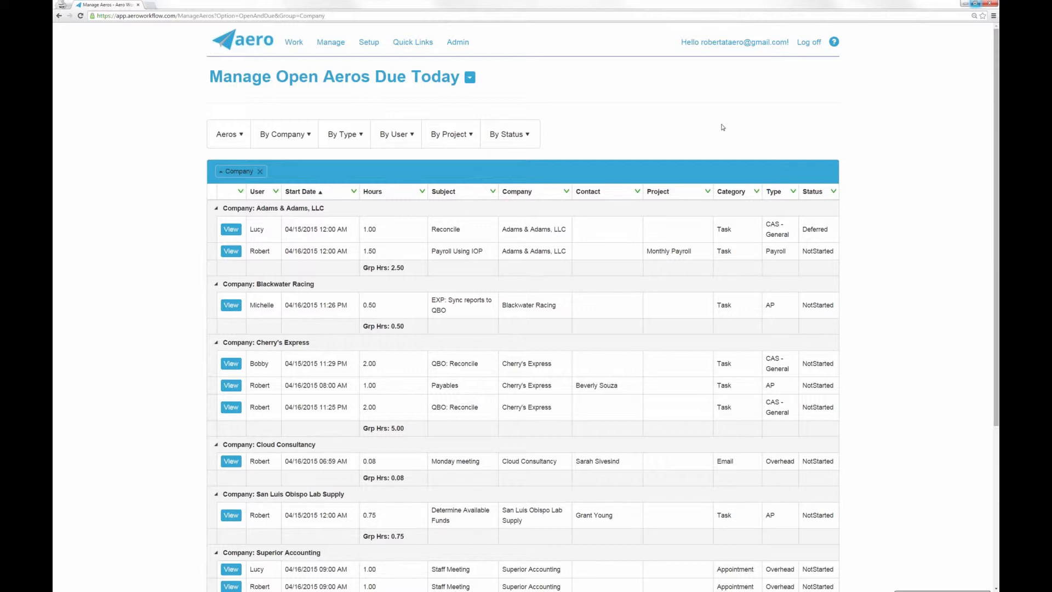
{"action": "left_click", "coordinate": [409, 41]}
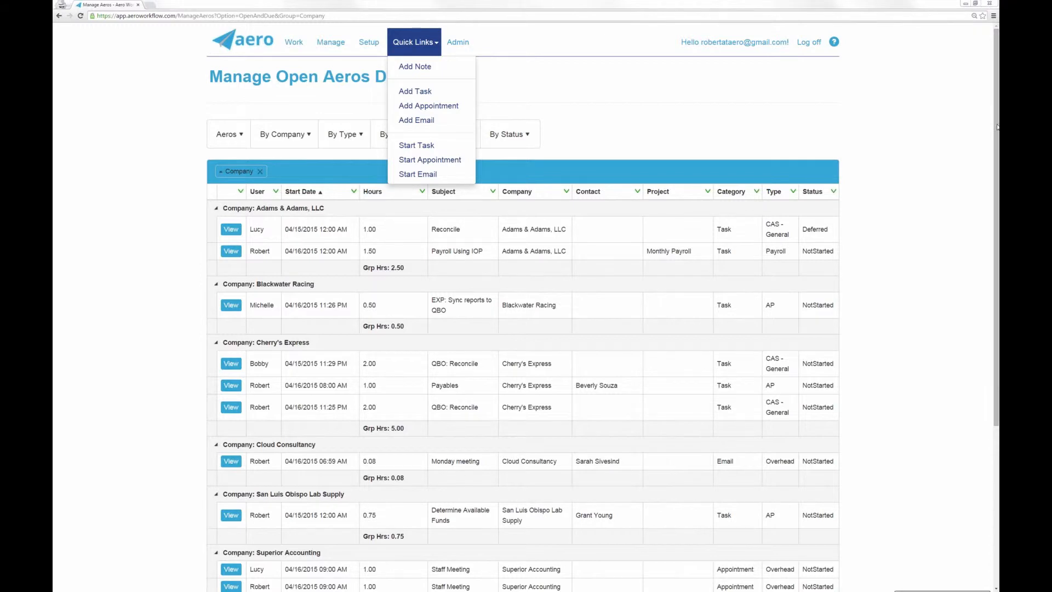
{"action": "left_click", "coordinate": [929, 126]}
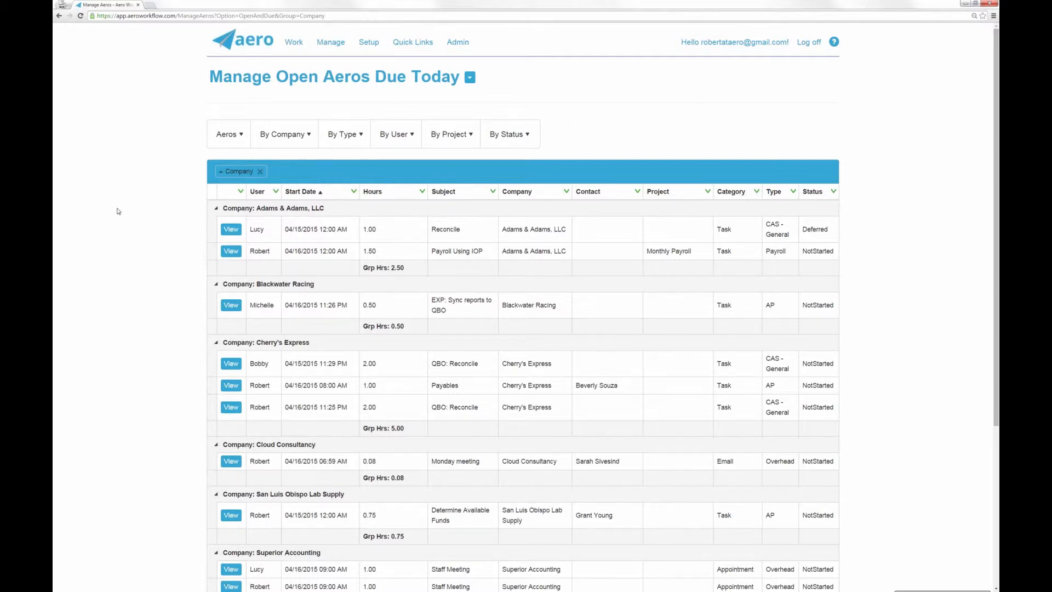
Step: Open the Payroll Using IOP aero for Adams & Adams, LLC and examine its details, template option and steps
{"action": "left_click", "coordinate": [231, 251]}
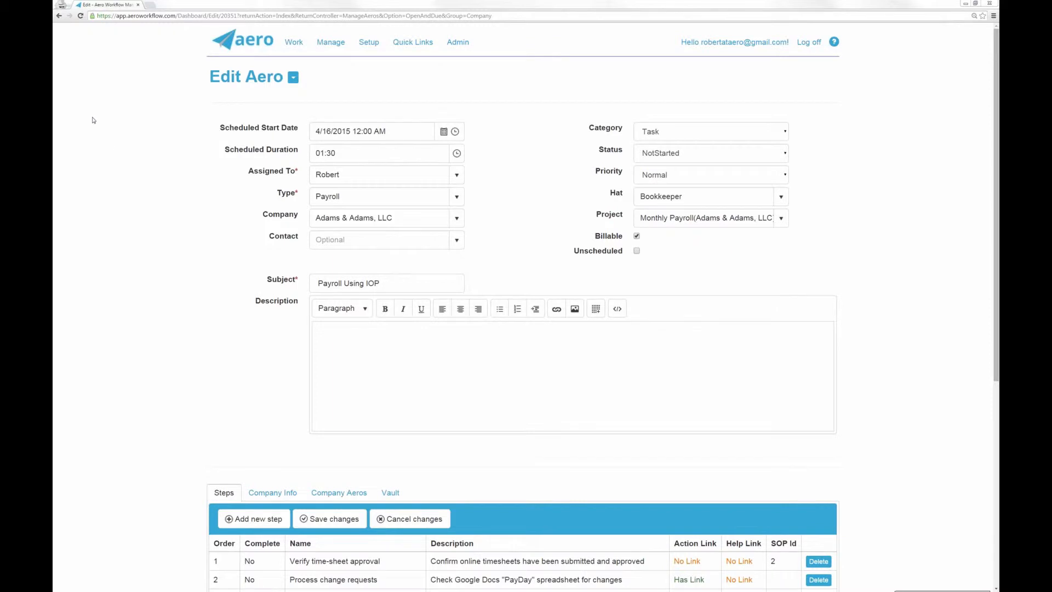
{"action": "left_click", "coordinate": [242, 82]}
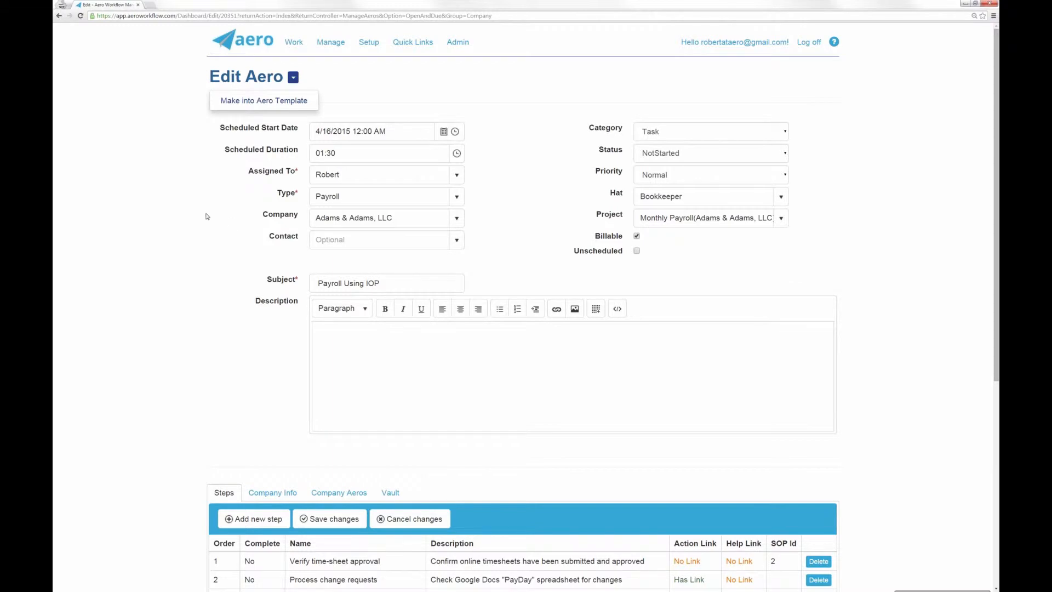
{"action": "scroll", "coordinate": [207, 222], "scroll_direction": "down", "scroll_amount": 5}
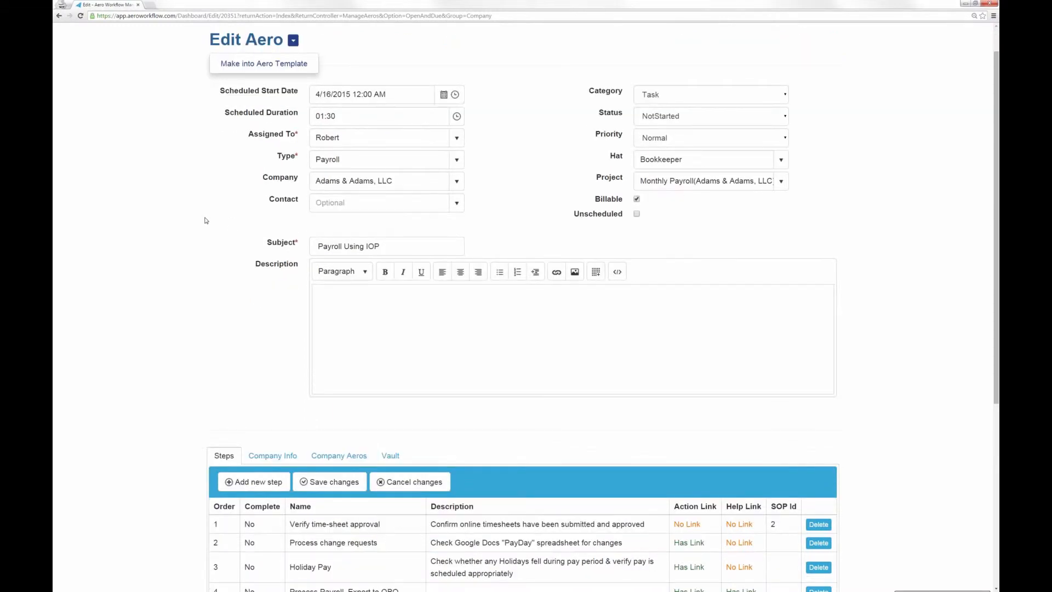
{"action": "scroll", "coordinate": [218, 247], "scroll_direction": "up", "scroll_amount": 5}
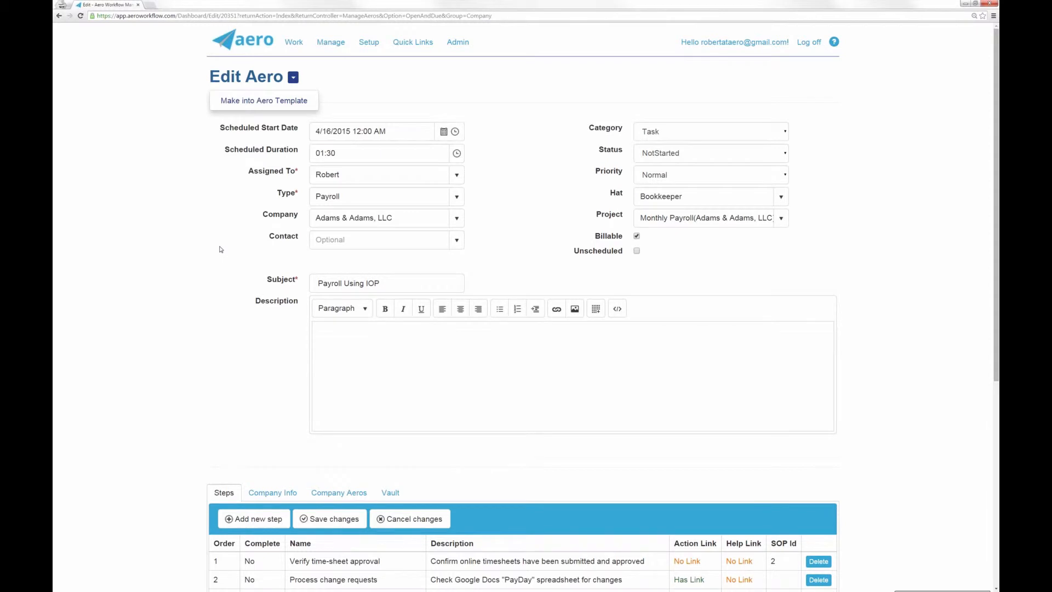
Step: Open the list of aero templates and show its option for adding a template
{"action": "left_click", "coordinate": [321, 43]}
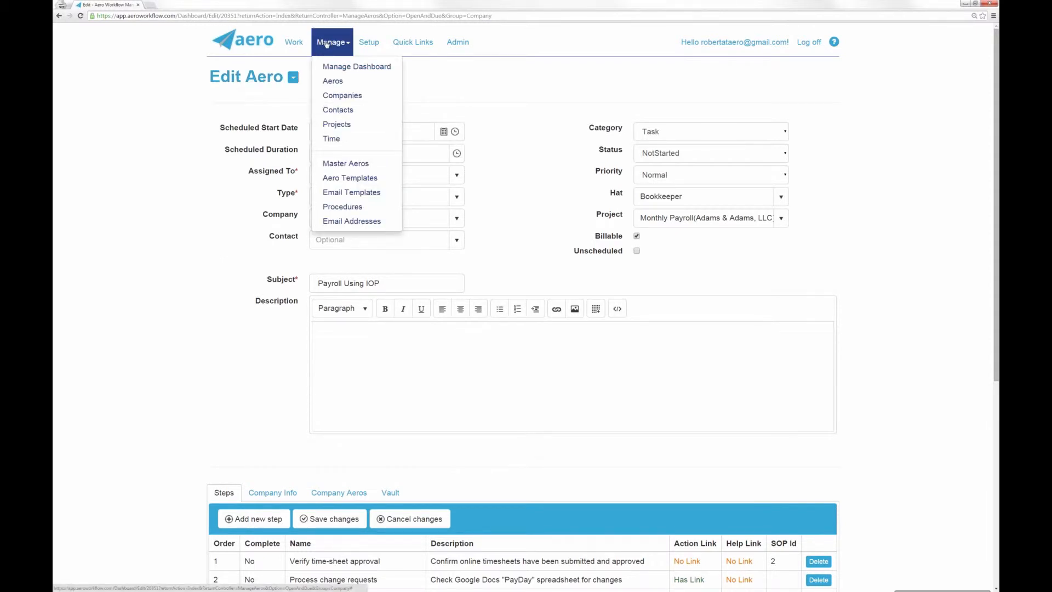
{"action": "left_click", "coordinate": [339, 183]}
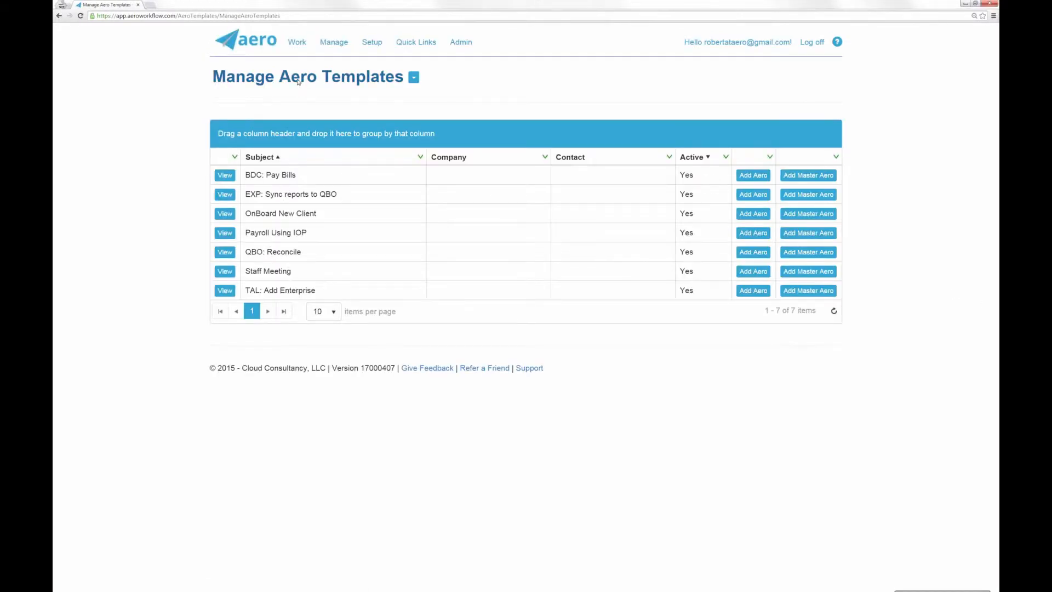
{"action": "mouse_move", "coordinate": [299, 84]}
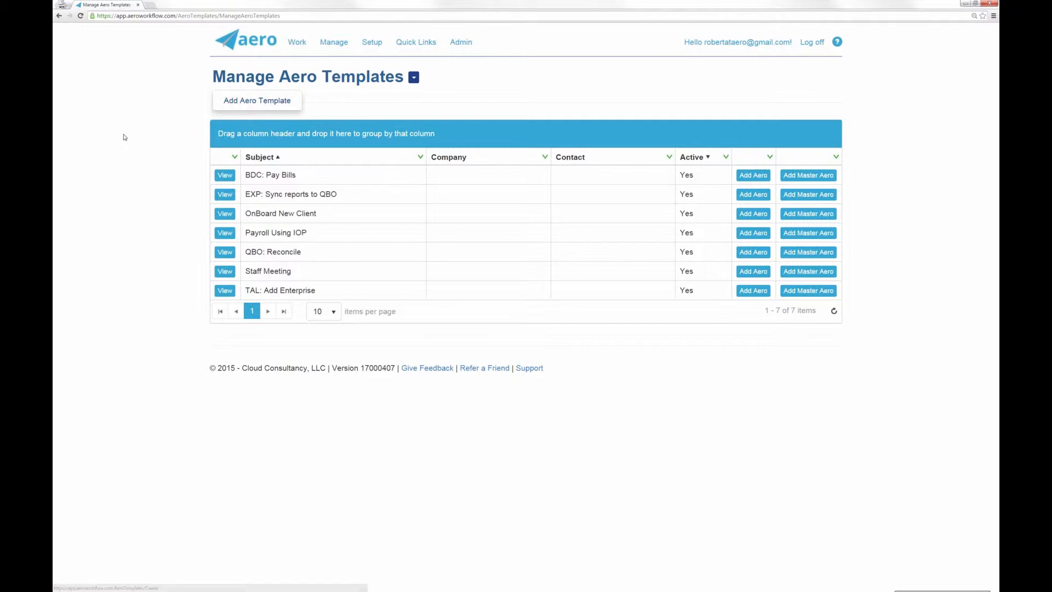
Step: Open the BDC: Pay Bills template, examine its settings and steps with their links, and save and close it
{"action": "left_click", "coordinate": [225, 176]}
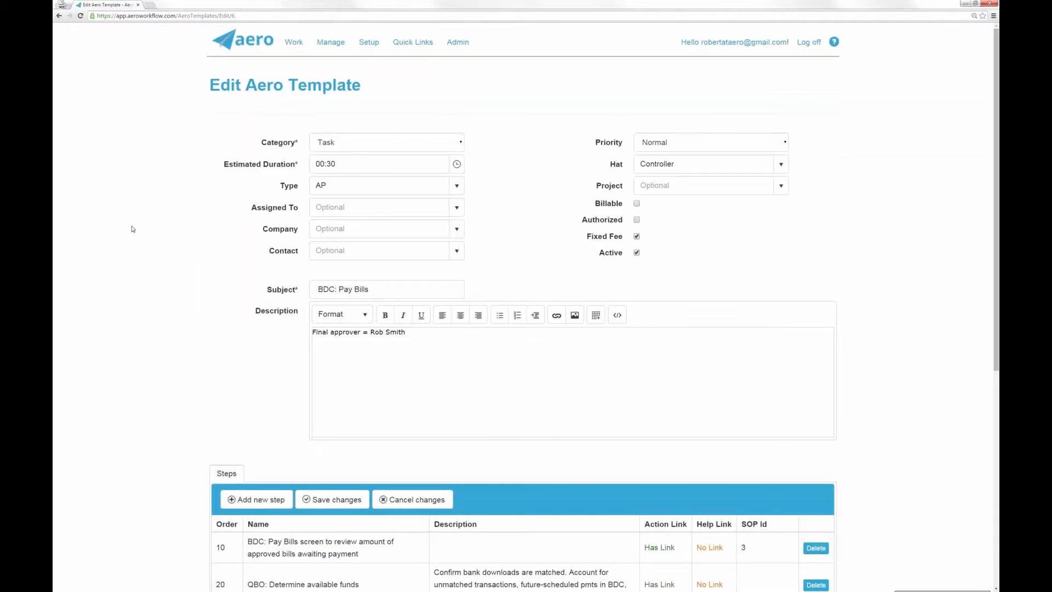
{"action": "scroll", "coordinate": [132, 229], "scroll_direction": "down", "scroll_amount": 2}
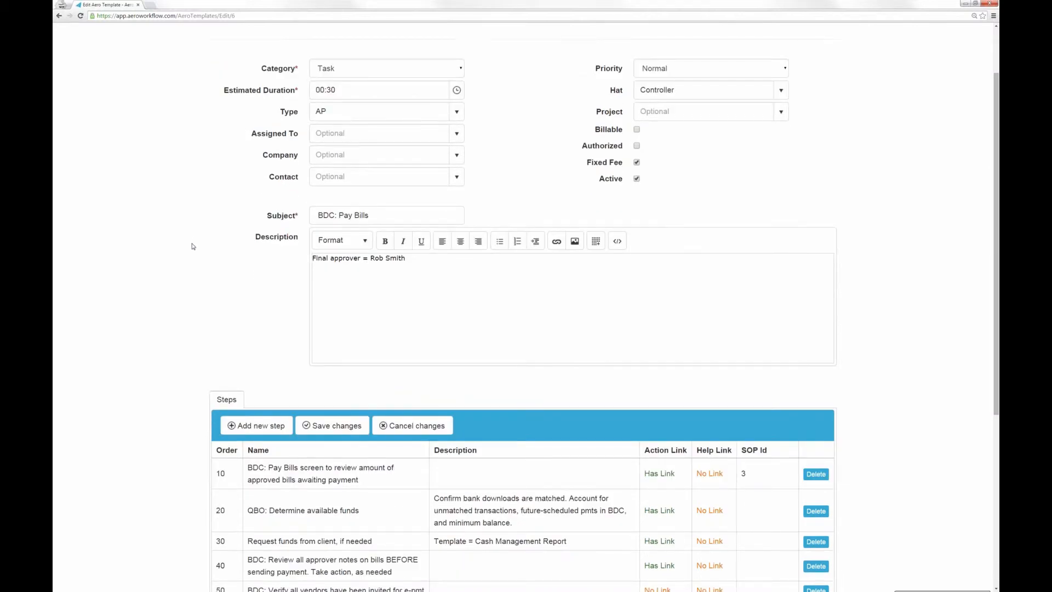
{"action": "scroll", "coordinate": [227, 204], "scroll_direction": "up", "scroll_amount": 2}
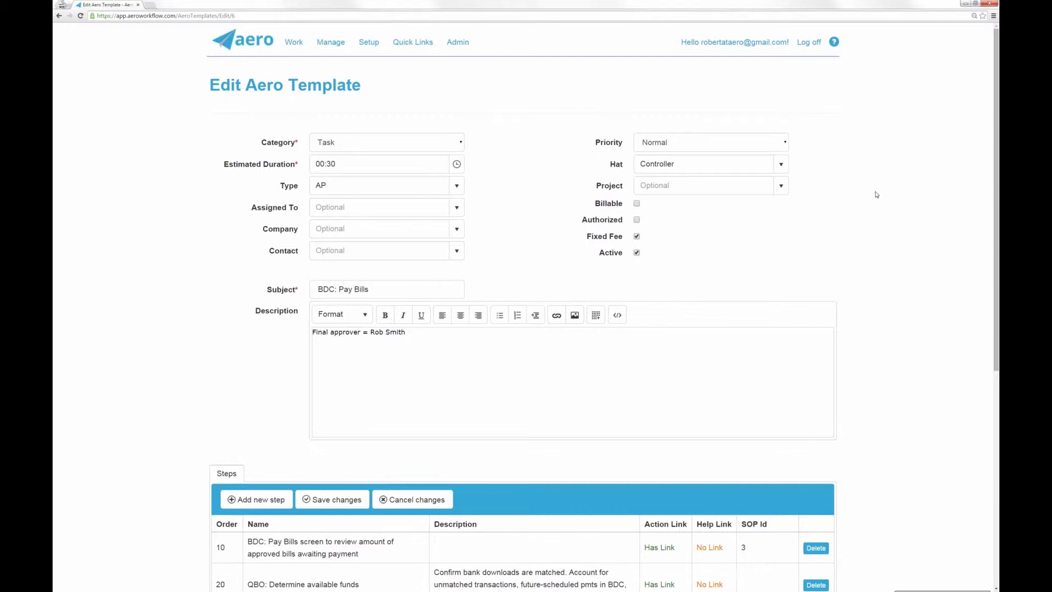
{"action": "scroll", "coordinate": [876, 195], "scroll_direction": "down", "scroll_amount": 2}
{"action": "scroll", "coordinate": [877, 194], "scroll_direction": "down", "scroll_amount": 7}
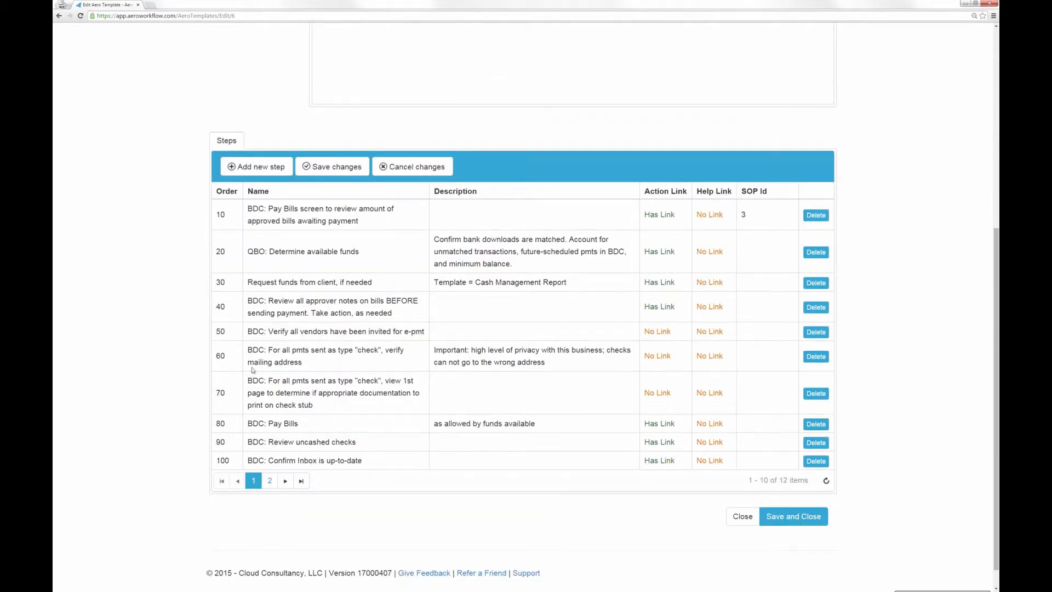
{"action": "scroll", "coordinate": [98, 357], "scroll_direction": "up", "scroll_amount": 9}
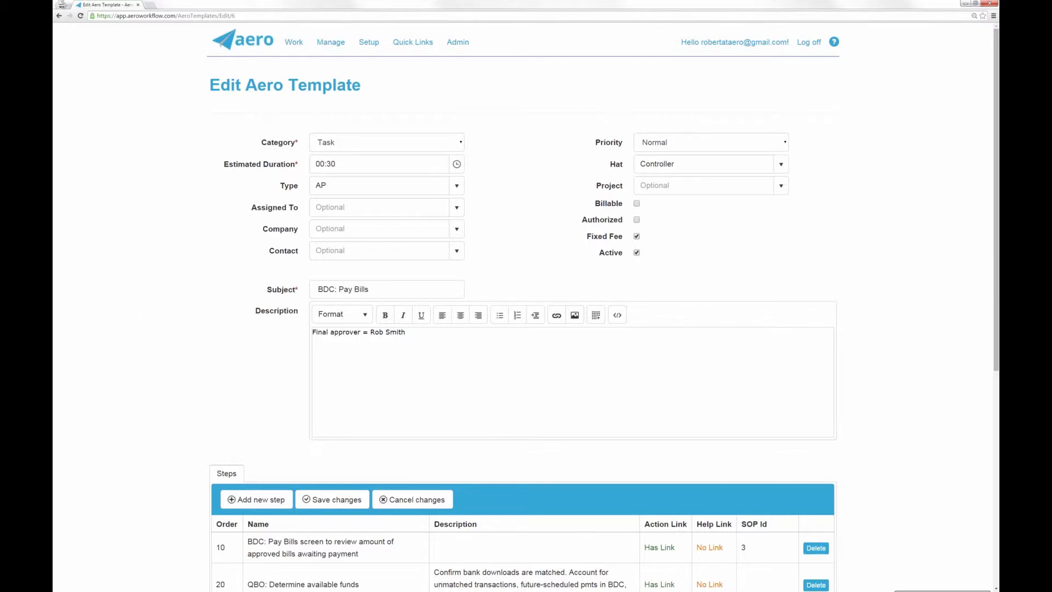
{"action": "scroll", "coordinate": [221, 382], "scroll_direction": "down", "scroll_amount": 1}
{"action": "scroll", "coordinate": [221, 382], "scroll_direction": "down", "scroll_amount": 5}
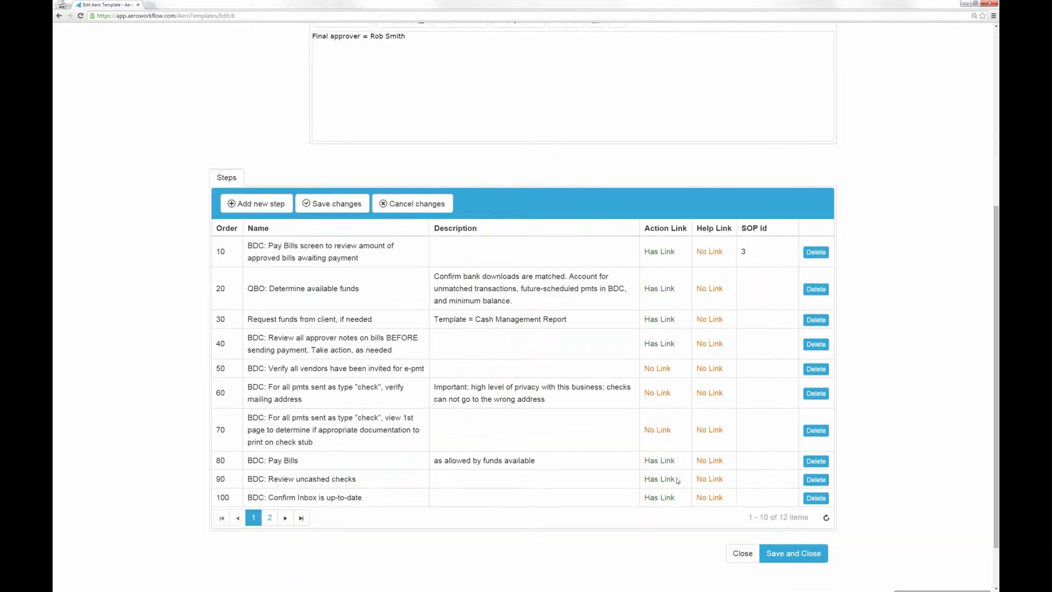
{"action": "left_click", "coordinate": [788, 554]}
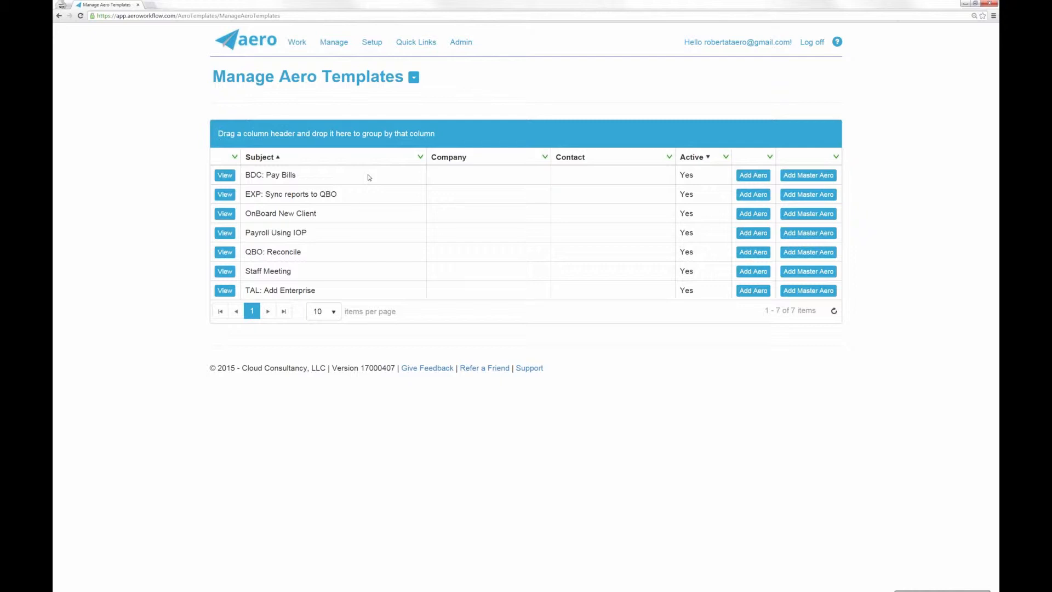
Step: Create a master aero from the BDC: Pay Bills template for the company Cherry's Express and save it for editing
{"action": "left_click", "coordinate": [809, 176]}
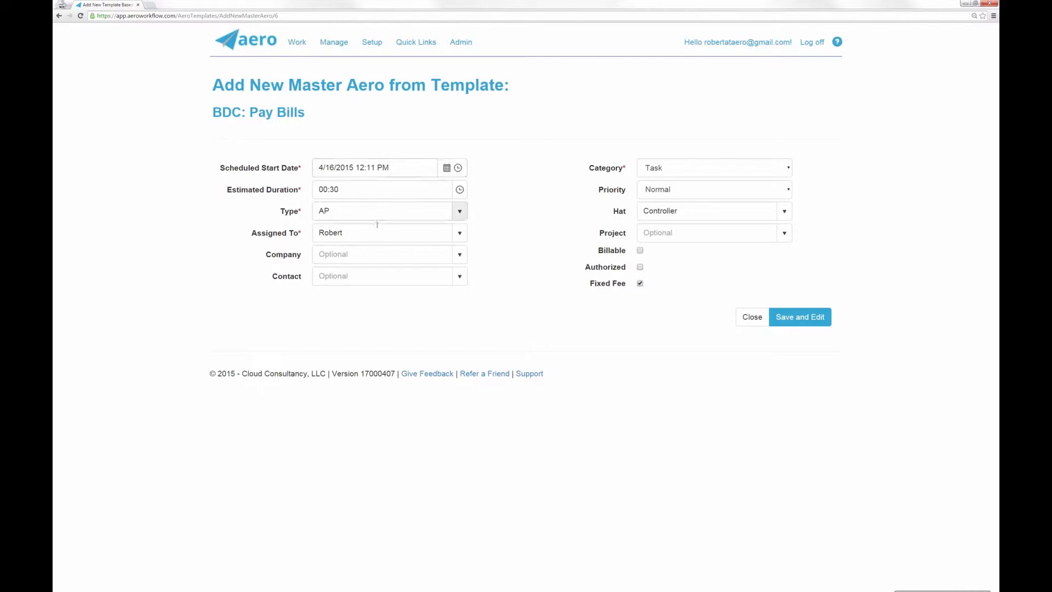
{"action": "left_click", "coordinate": [461, 233]}
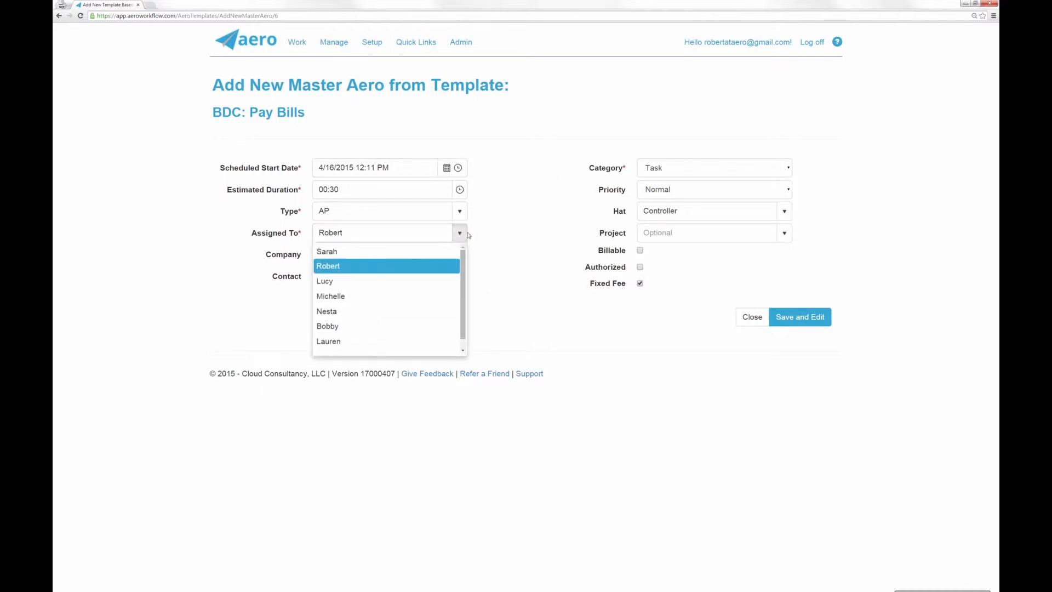
{"action": "left_click", "coordinate": [474, 236]}
{"action": "left_click", "coordinate": [459, 236]}
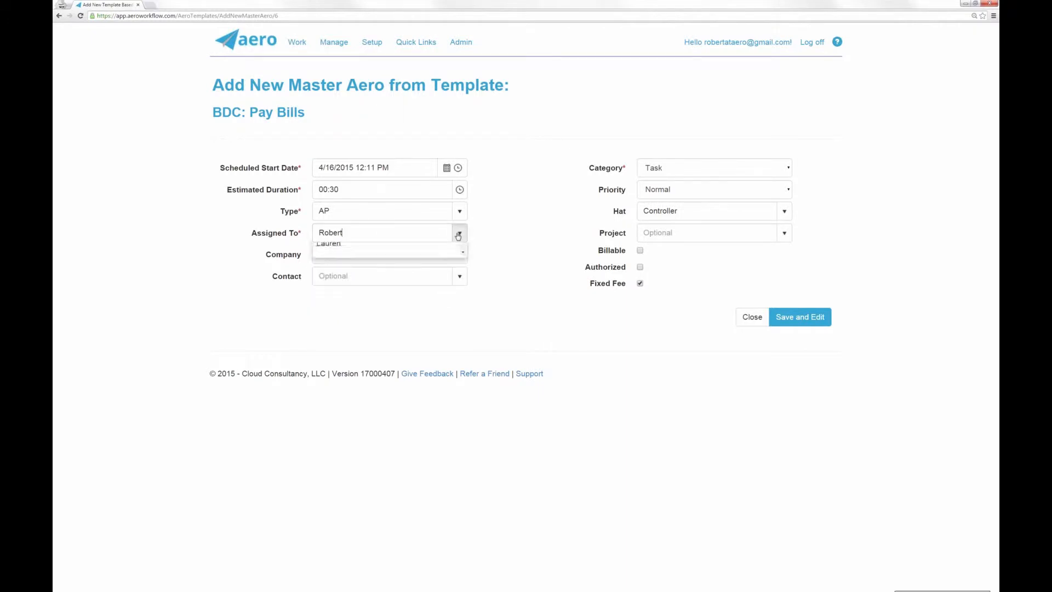
{"action": "left_click", "coordinate": [459, 236]}
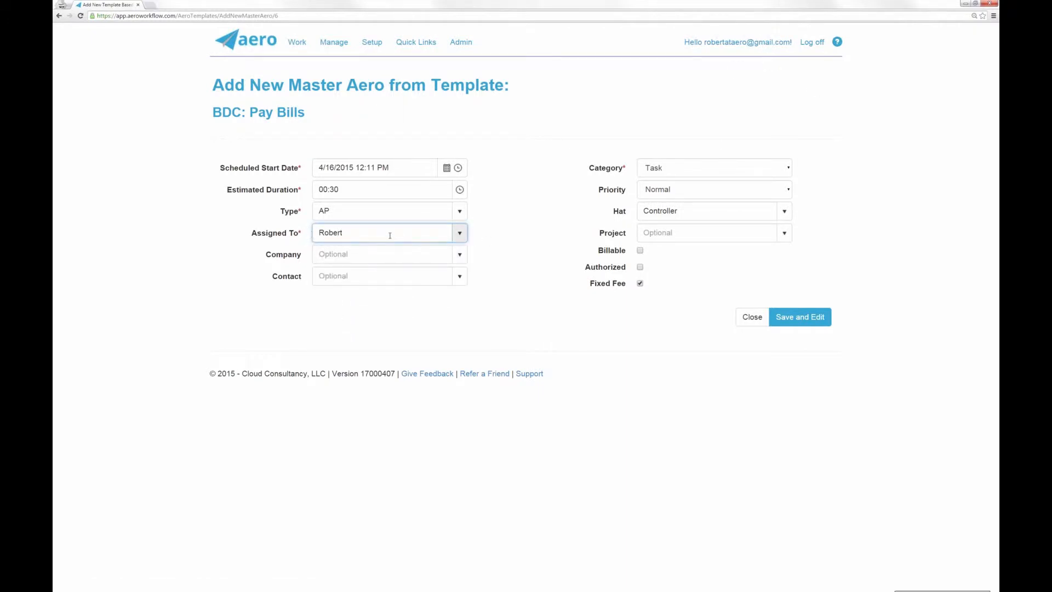
{"action": "left_click", "coordinate": [460, 254]}
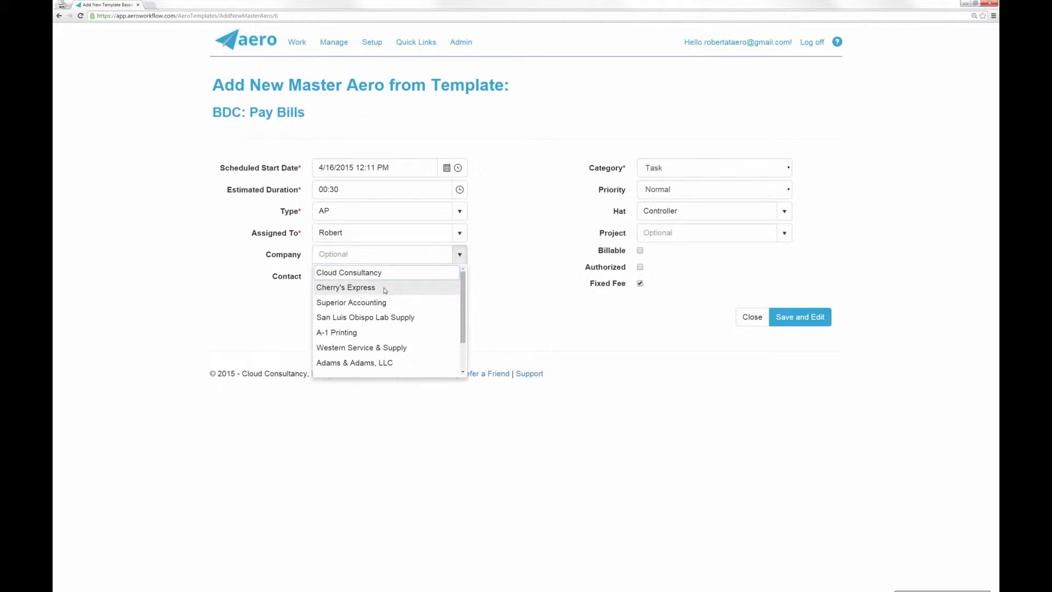
{"action": "left_click", "coordinate": [385, 290]}
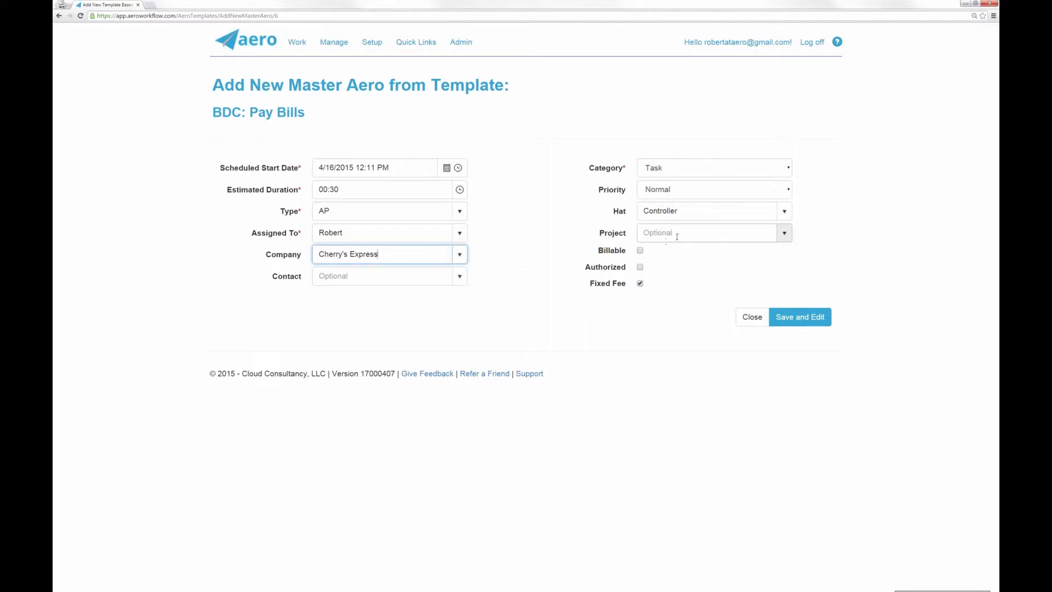
{"action": "left_click", "coordinate": [799, 322]}
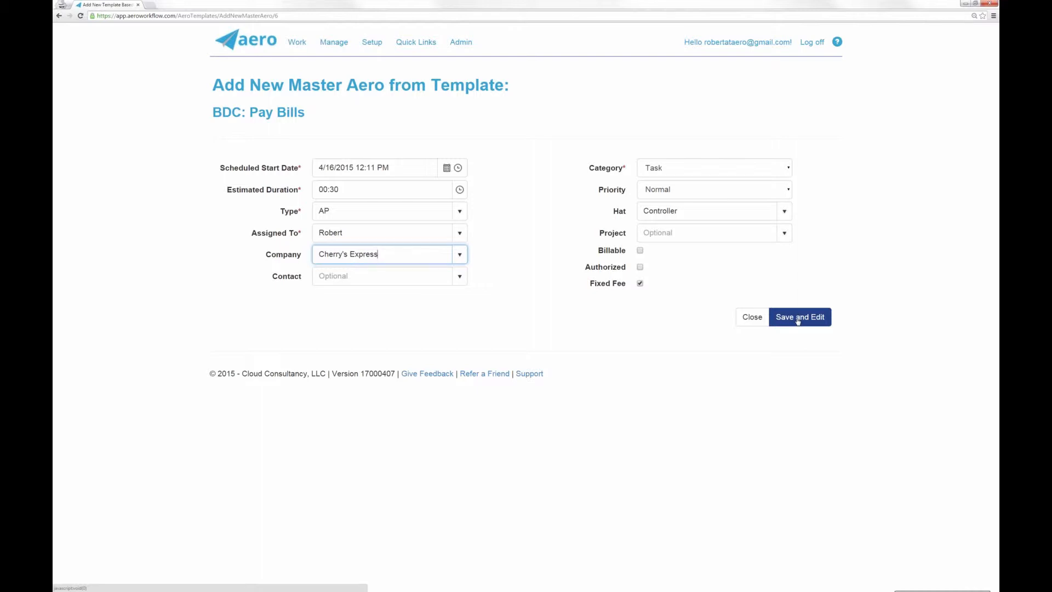
{"action": "left_click", "coordinate": [798, 321]}
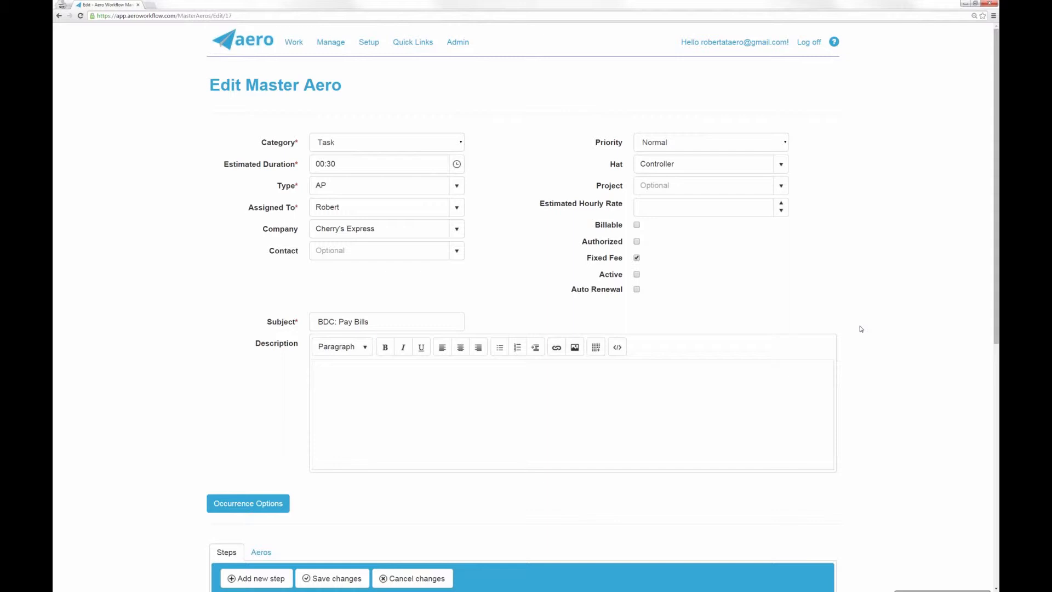
Step: Examine the new master aero's settings, description and the list of steps carried over from the template
{"action": "scroll", "coordinate": [861, 328], "scroll_direction": "down", "scroll_amount": 2}
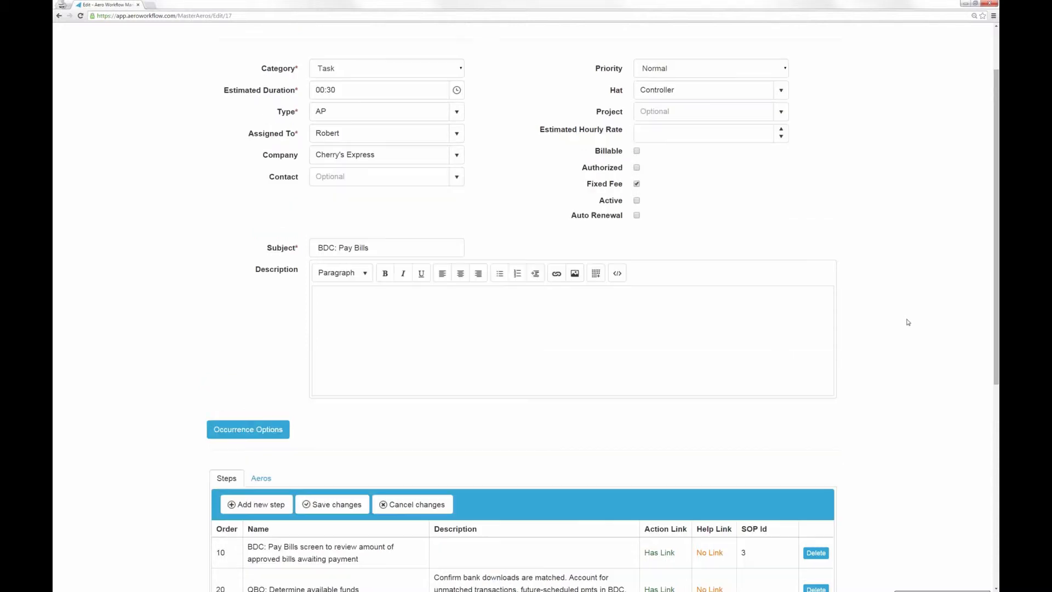
{"action": "scroll", "coordinate": [908, 322], "scroll_direction": "up", "scroll_amount": 2}
{"action": "scroll", "coordinate": [841, 344], "scroll_direction": "down", "scroll_amount": 5}
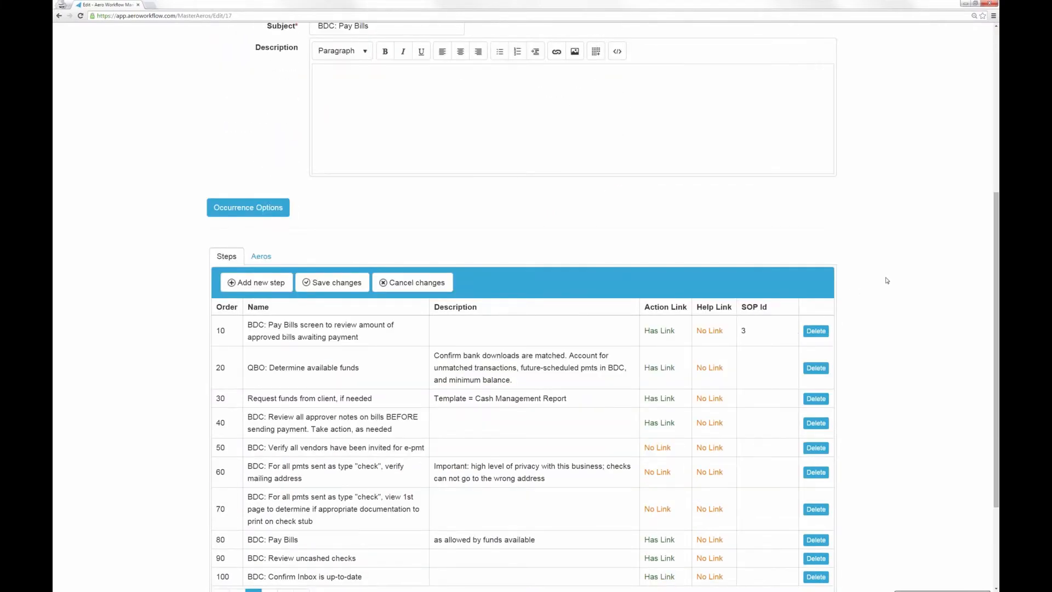
{"action": "scroll", "coordinate": [877, 277], "scroll_direction": "up", "scroll_amount": 4}
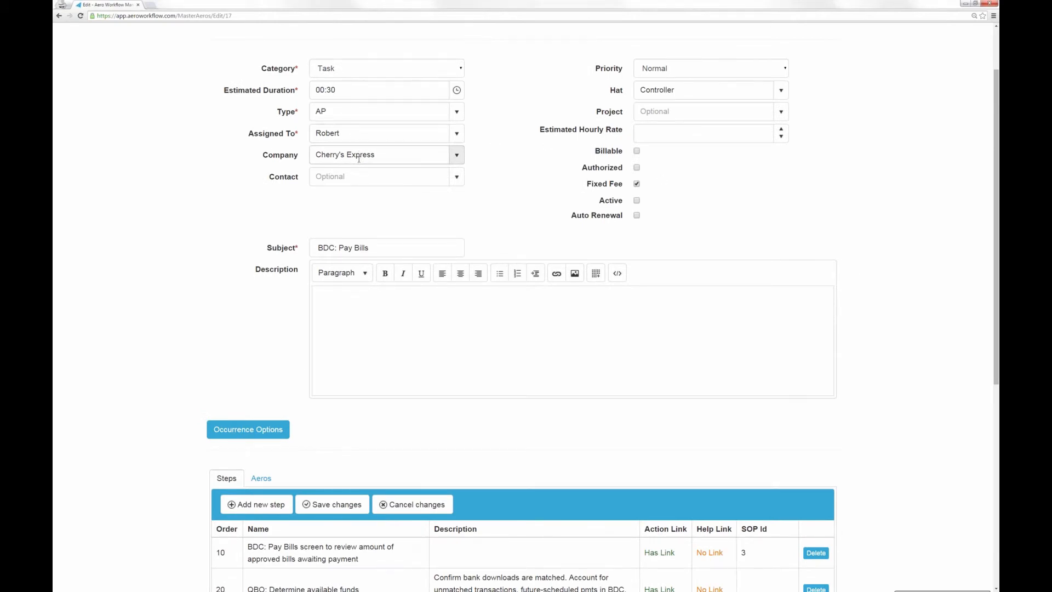
{"action": "scroll", "coordinate": [146, 338], "scroll_direction": "down", "scroll_amount": 5}
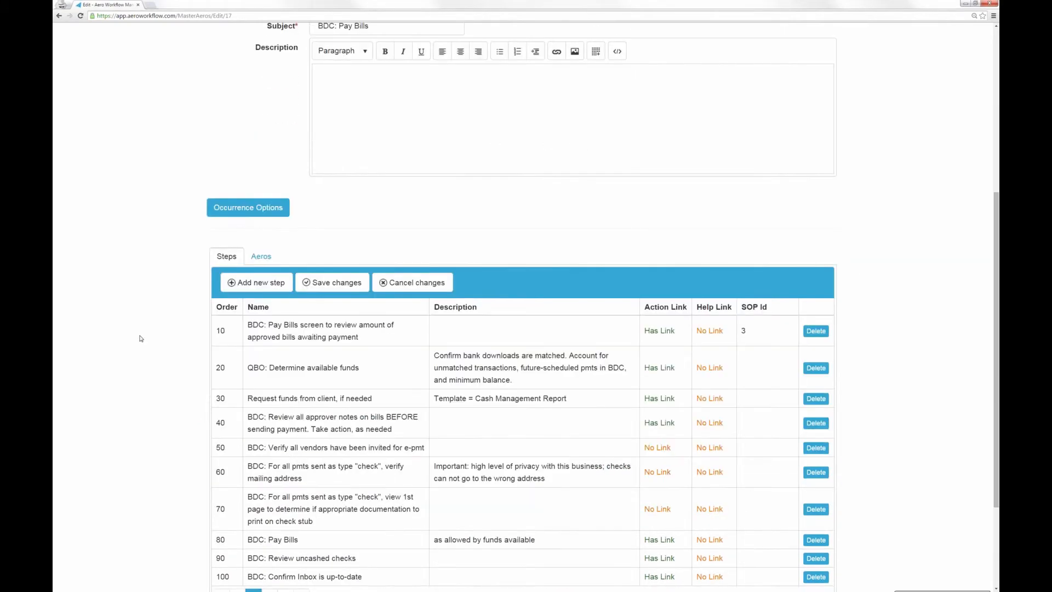
{"action": "scroll", "coordinate": [147, 339], "scroll_direction": "down", "scroll_amount": 1}
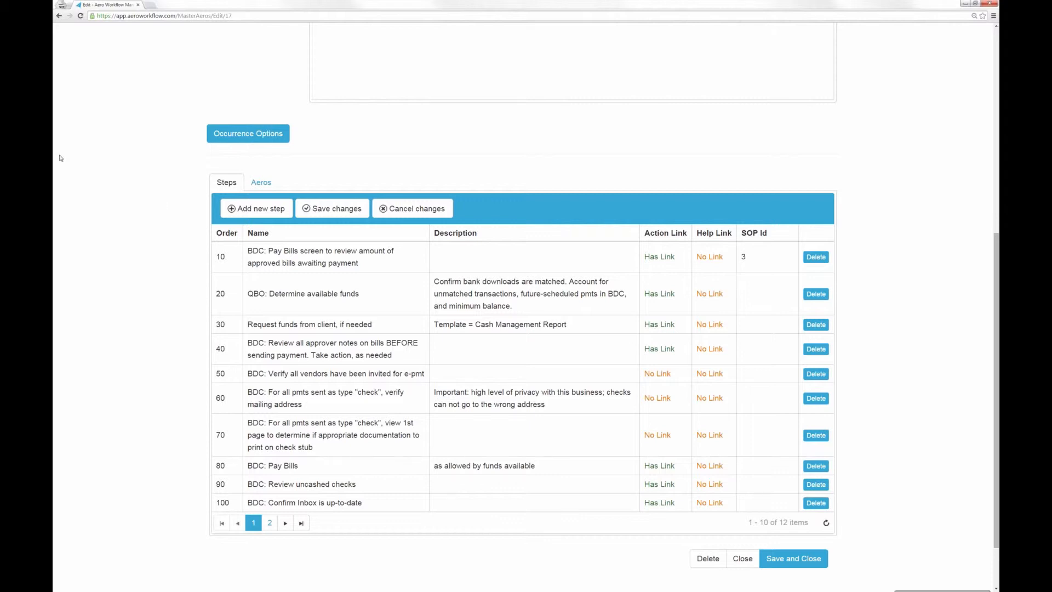
Step: Set the master aero's renewal pattern to weekly on Mondays from 4/16/2015 to 12/31/2015 and insert the occurrences
{"action": "scroll", "coordinate": [257, 328], "scroll_direction": "up", "scroll_amount": 3}
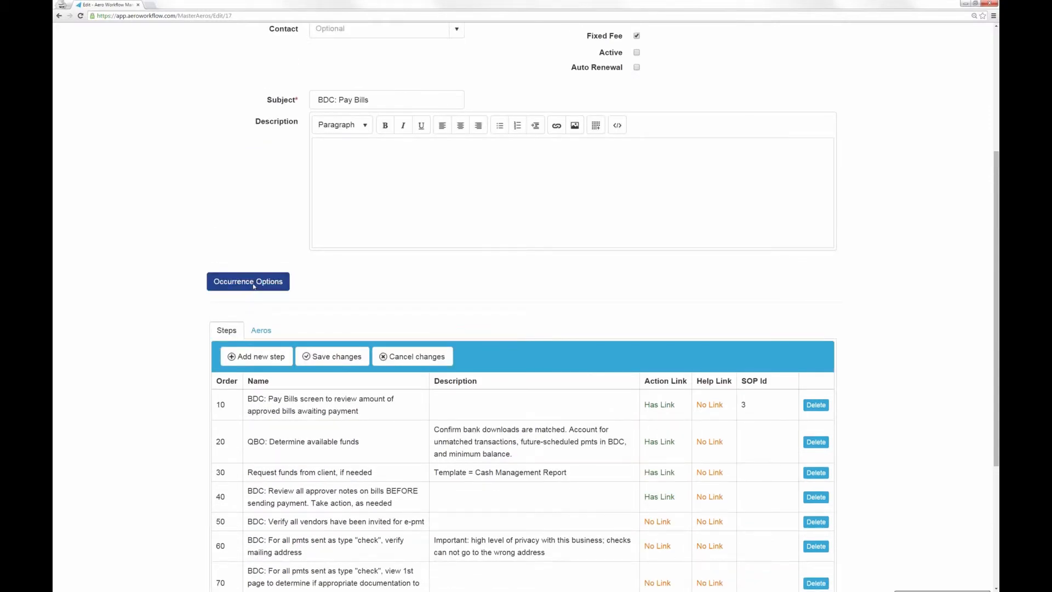
{"action": "left_click", "coordinate": [254, 285]}
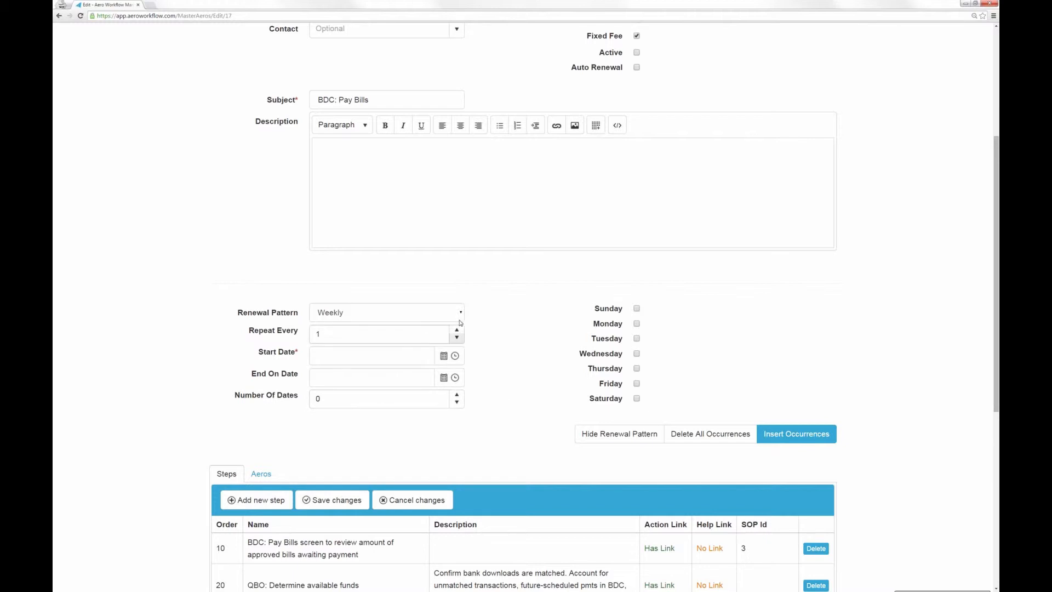
{"action": "left_click", "coordinate": [317, 356]}
{"action": "type", "text": "4/16/2"}
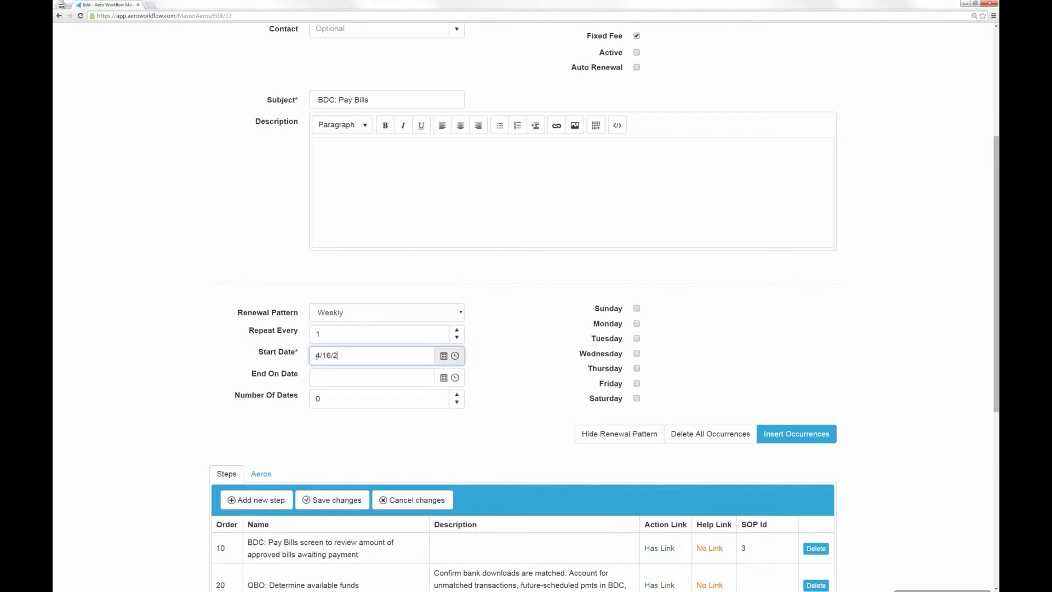
{"action": "type", "text": "015"}
{"action": "key", "text": "Tab"}
{"action": "type", "text": "12/31"}
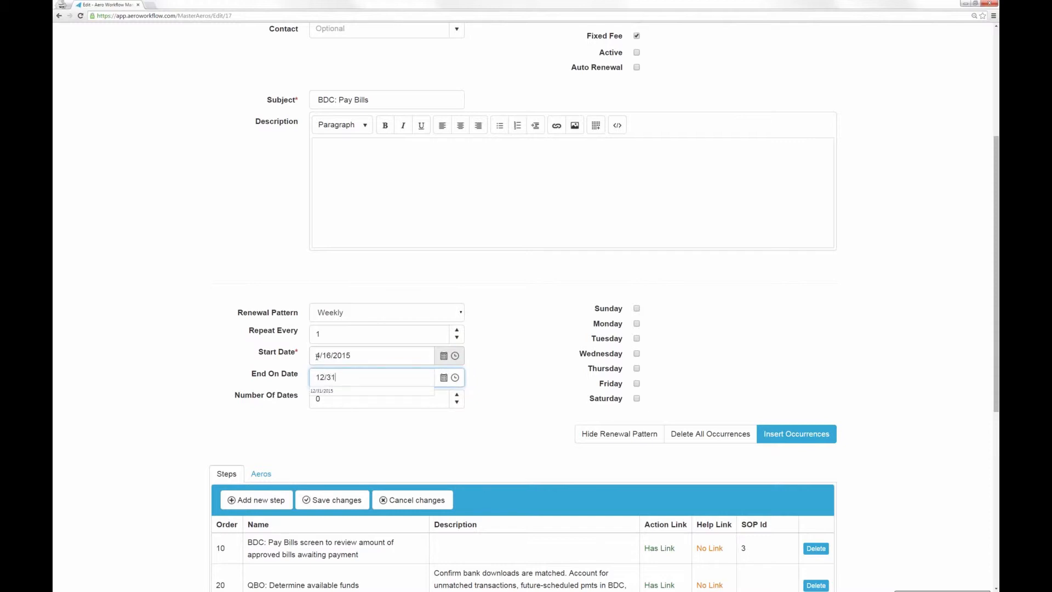
{"action": "type", "text": "/2015"}
{"action": "key", "text": "Tab"}
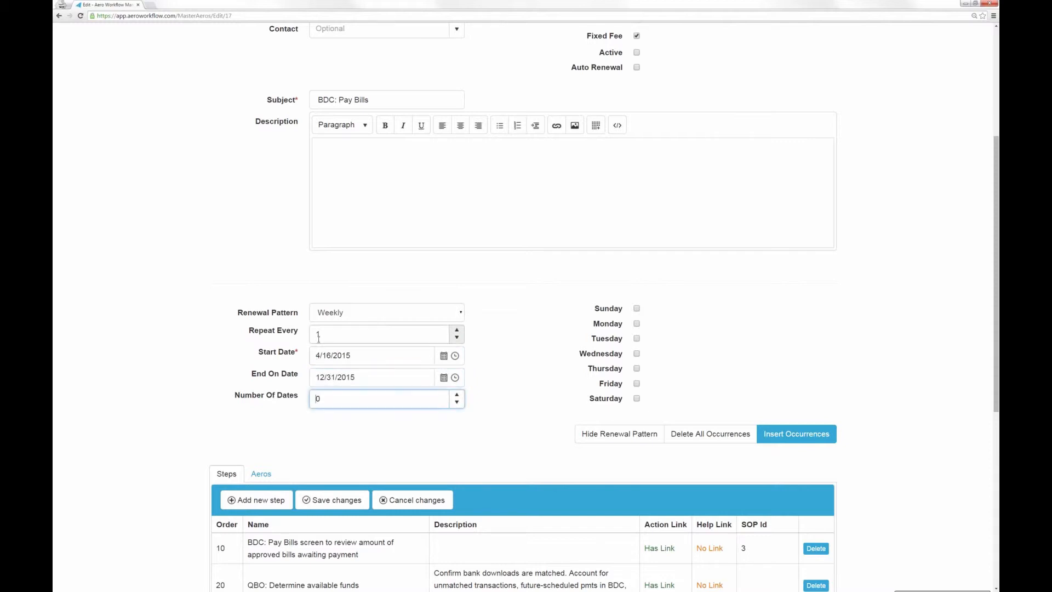
{"action": "left_click", "coordinate": [636, 326]}
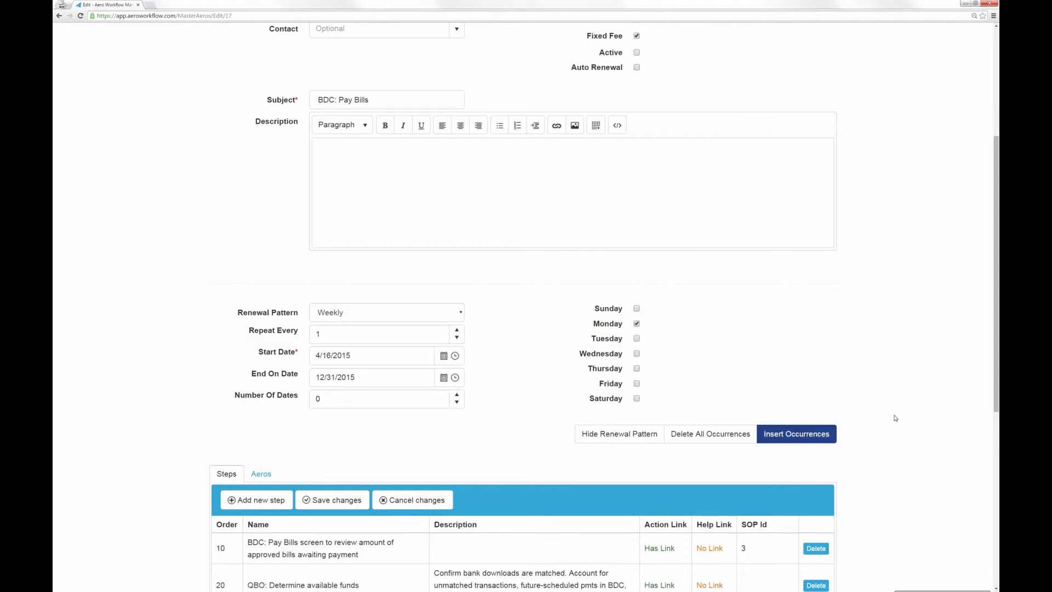
Step: Review the master aero's generated aeros, then save and close the master aero
{"action": "scroll", "coordinate": [888, 417], "scroll_direction": "down", "scroll_amount": 1}
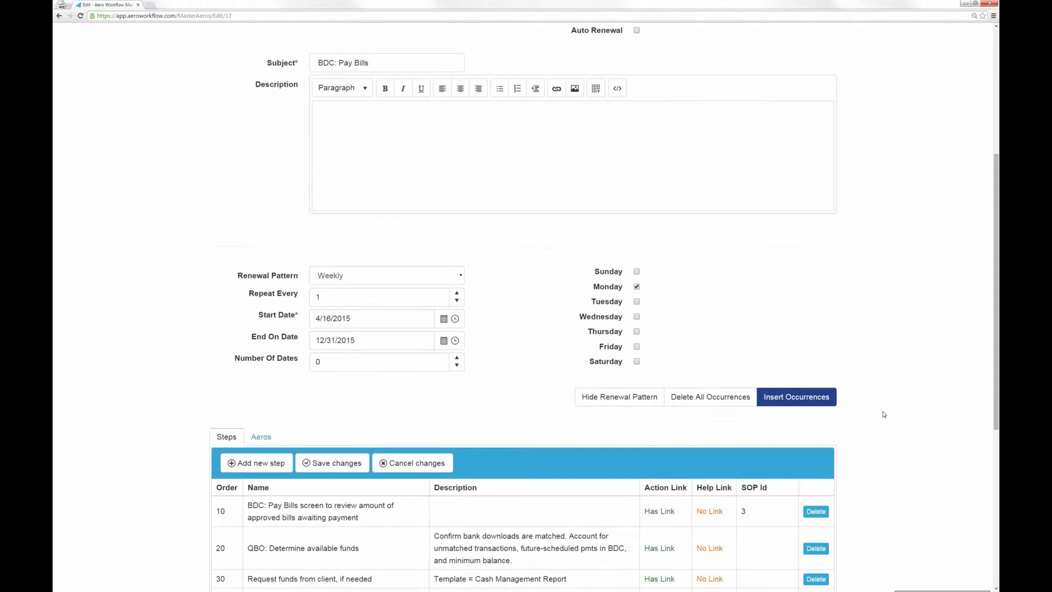
{"action": "left_click", "coordinate": [261, 437]}
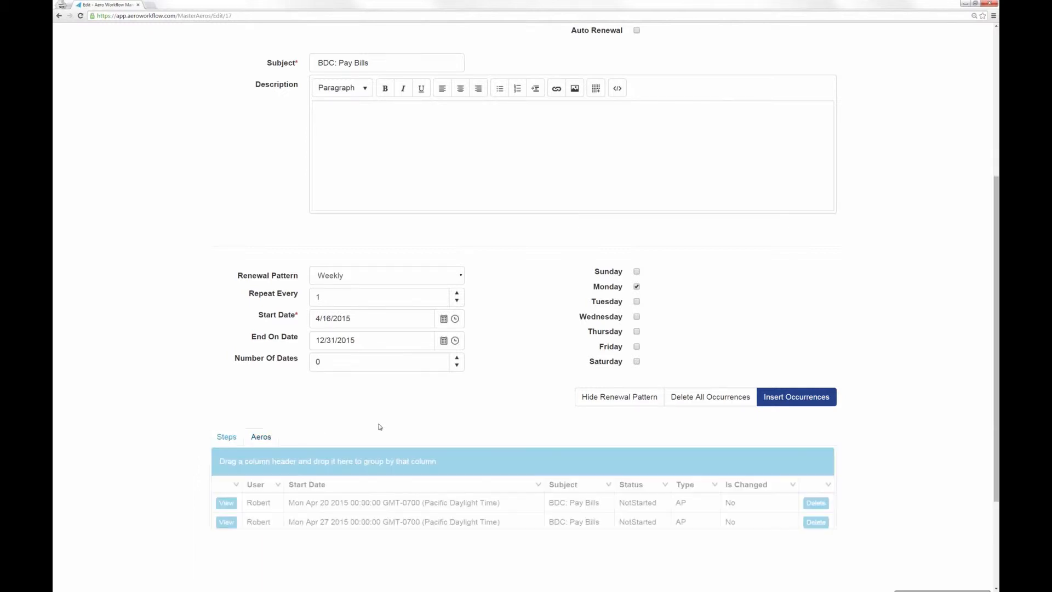
{"action": "scroll", "coordinate": [382, 421], "scroll_direction": "down", "scroll_amount": 2}
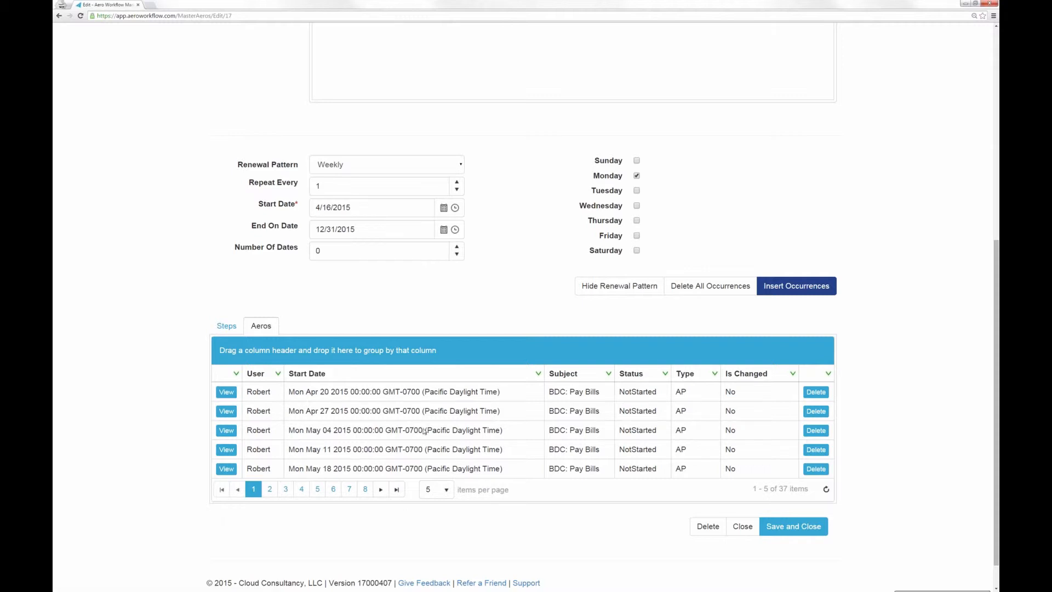
{"action": "left_click", "coordinate": [796, 528]}
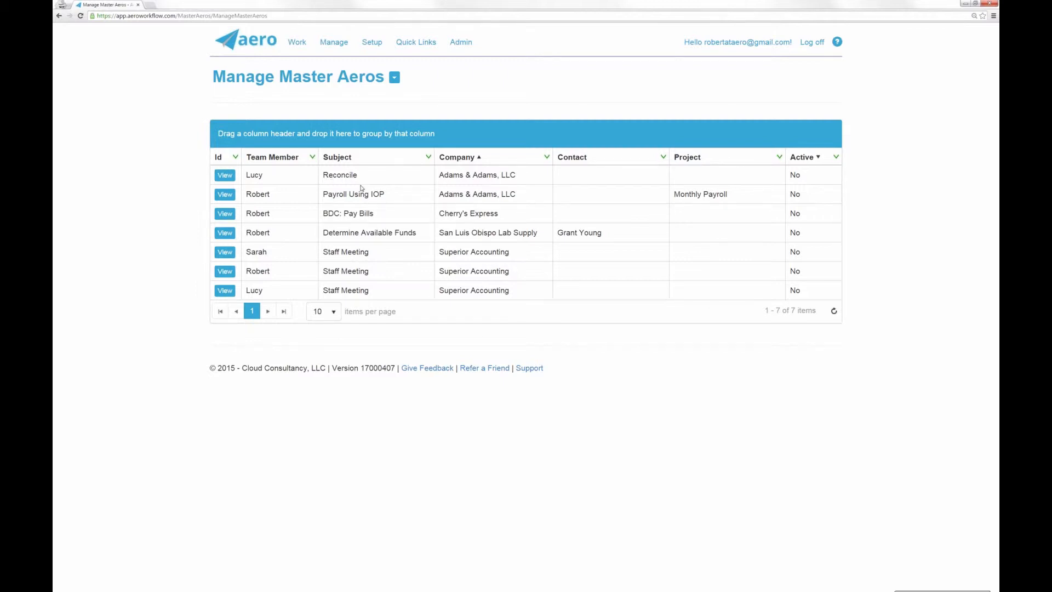
Step: Reopen the BDC: Pay Bills master aero for Cherry's Express and examine its steps and scheduled aeros
{"action": "left_click", "coordinate": [232, 214]}
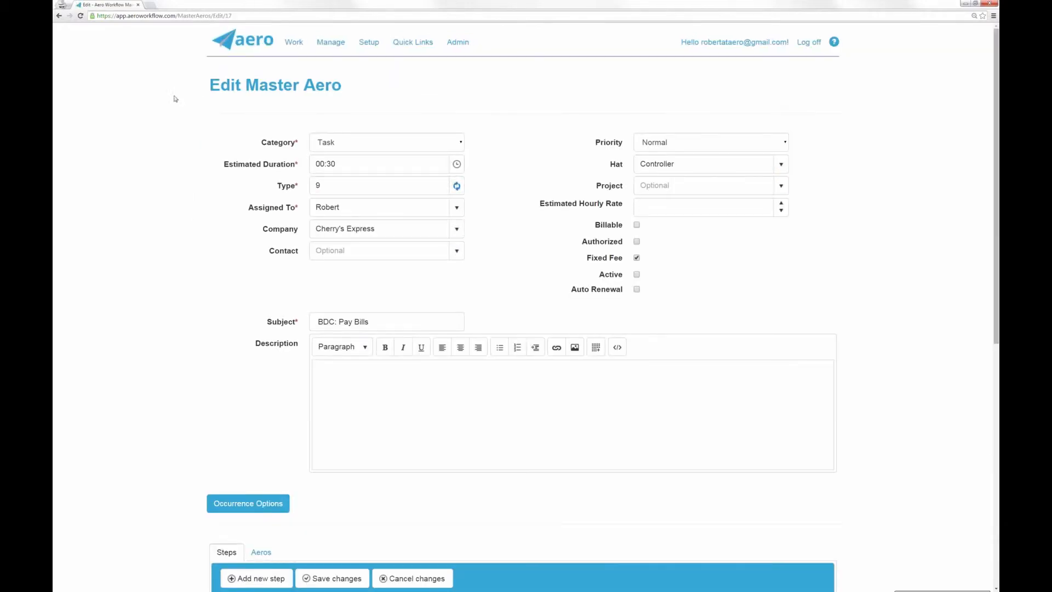
{"action": "scroll", "coordinate": [125, 248], "scroll_direction": "down", "scroll_amount": 6}
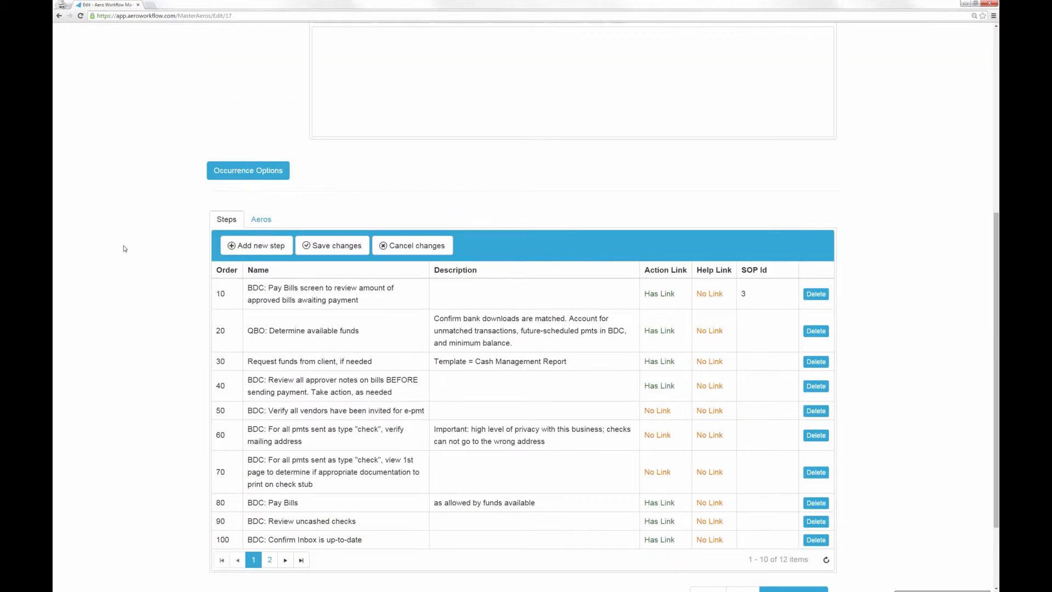
{"action": "scroll", "coordinate": [125, 249], "scroll_direction": "down", "scroll_amount": 1}
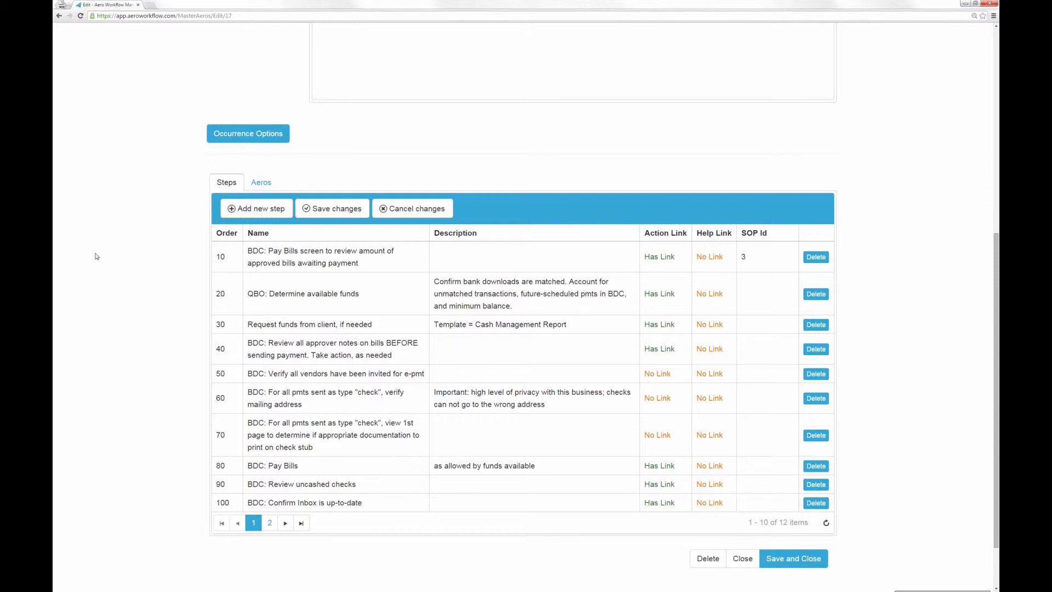
{"action": "left_click", "coordinate": [261, 182]}
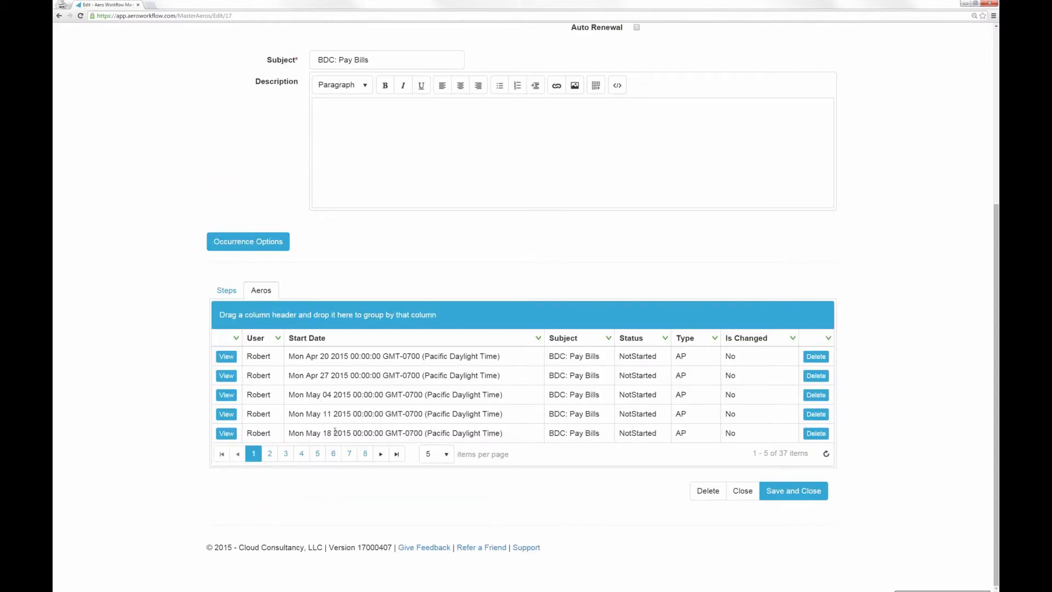
{"action": "left_click", "coordinate": [227, 396]}
{"action": "scroll", "coordinate": [683, 239], "scroll_direction": "up", "scroll_amount": 5}
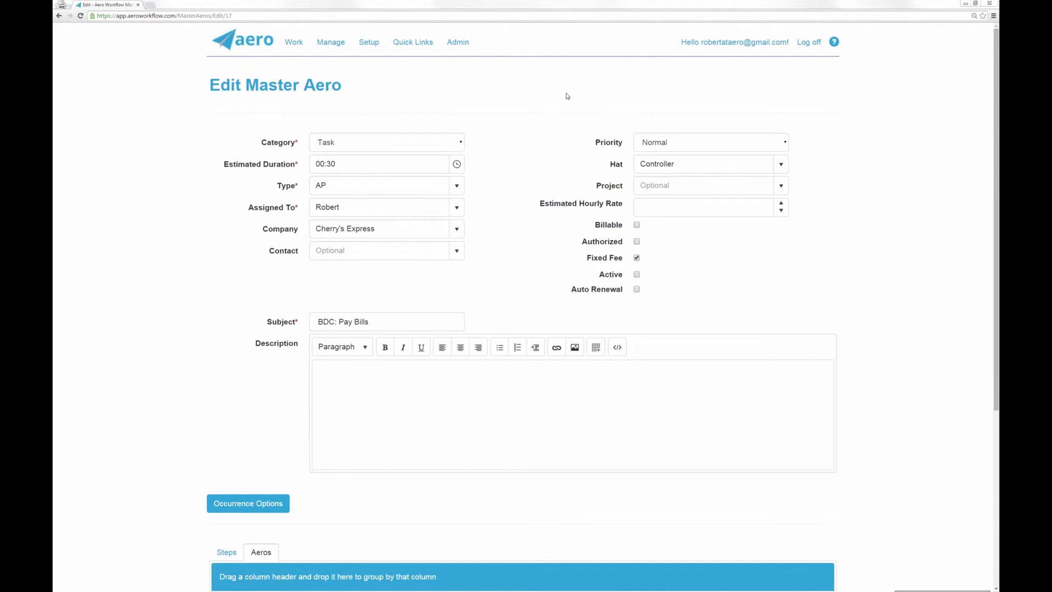
Step: Open the My Aeros list of assigned work
{"action": "left_click", "coordinate": [300, 45]}
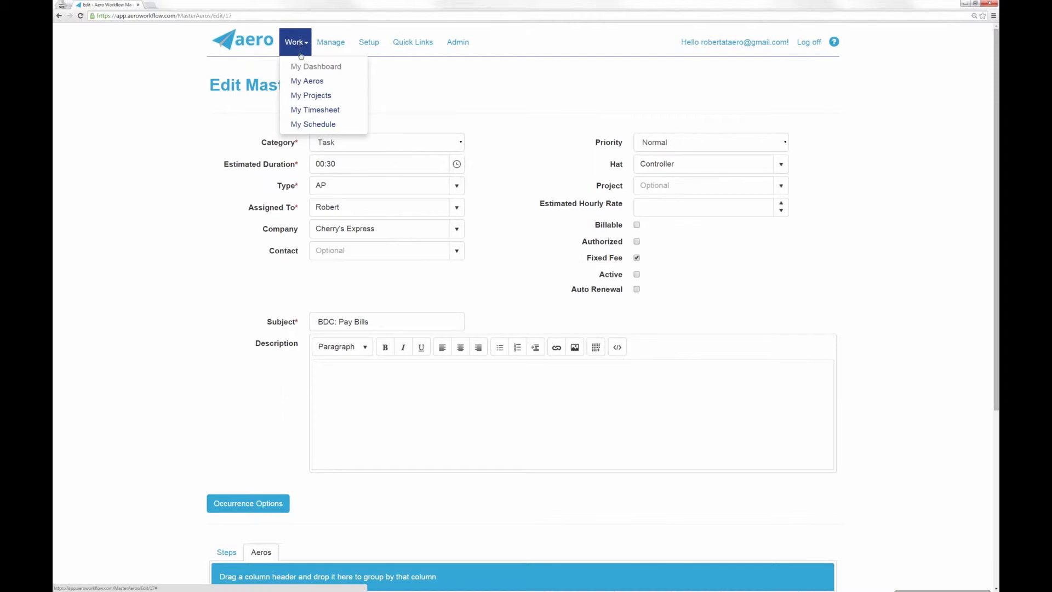
{"action": "left_click", "coordinate": [299, 81]}
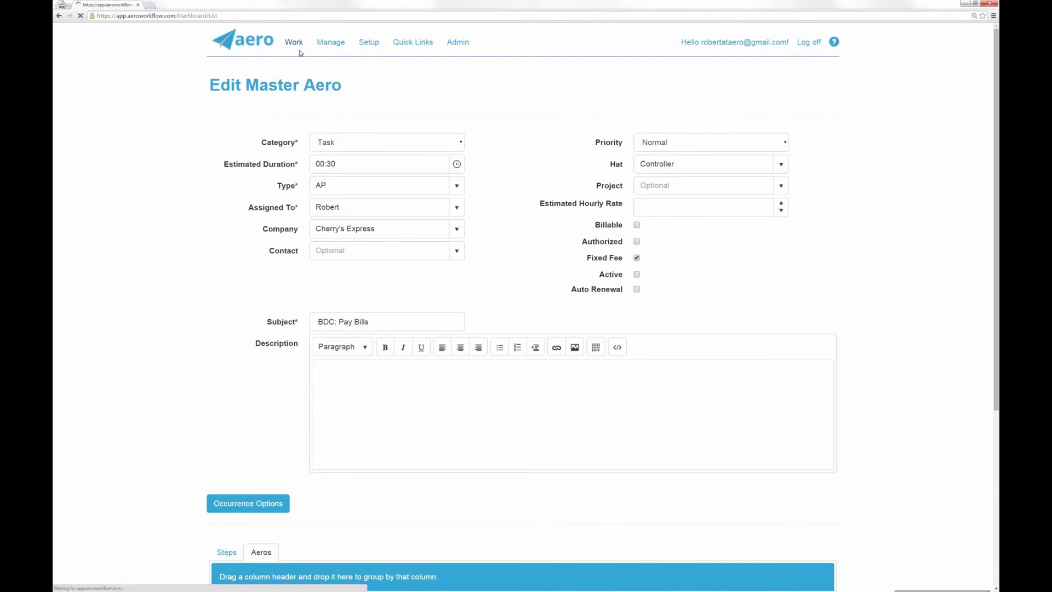
{"action": "left_click", "coordinate": [237, 41]}
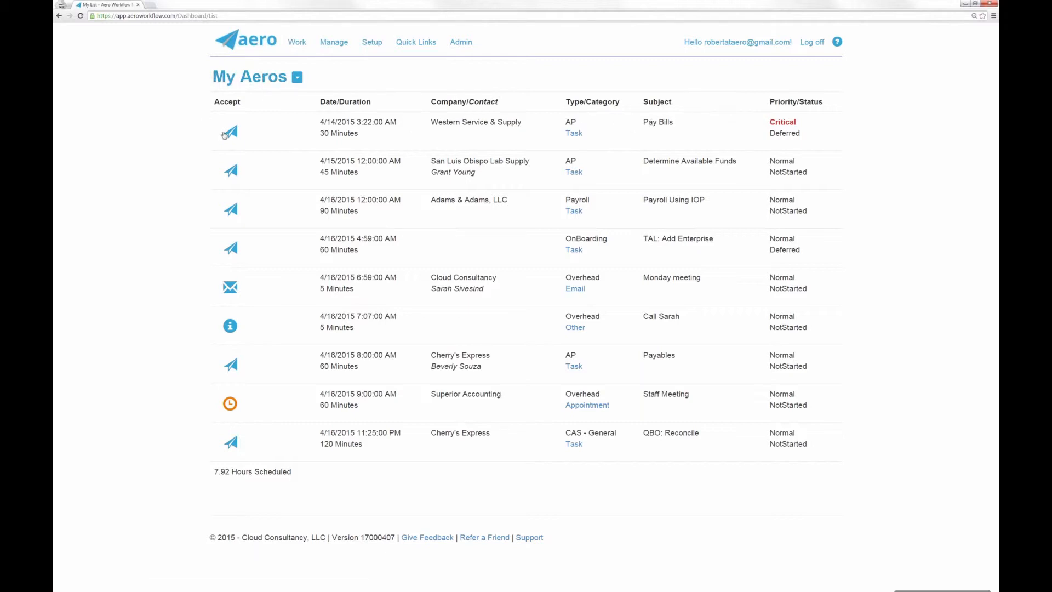
Step: Start the Pay Bills task for Western Service & Supply and mark the two steps for payments sent as type "check" complete
{"action": "left_click", "coordinate": [227, 134]}
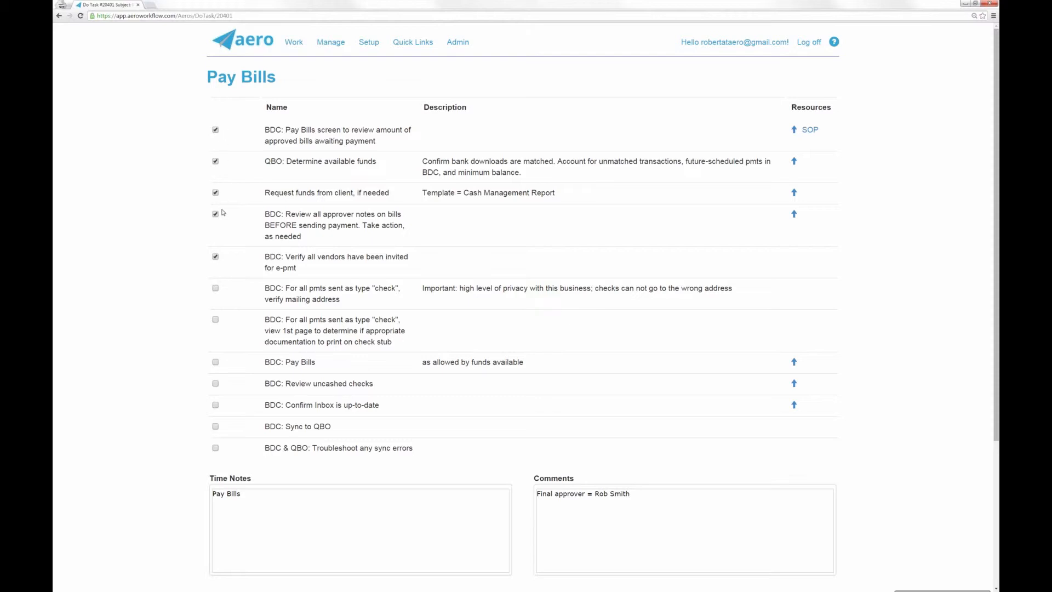
{"action": "left_click", "coordinate": [215, 289]}
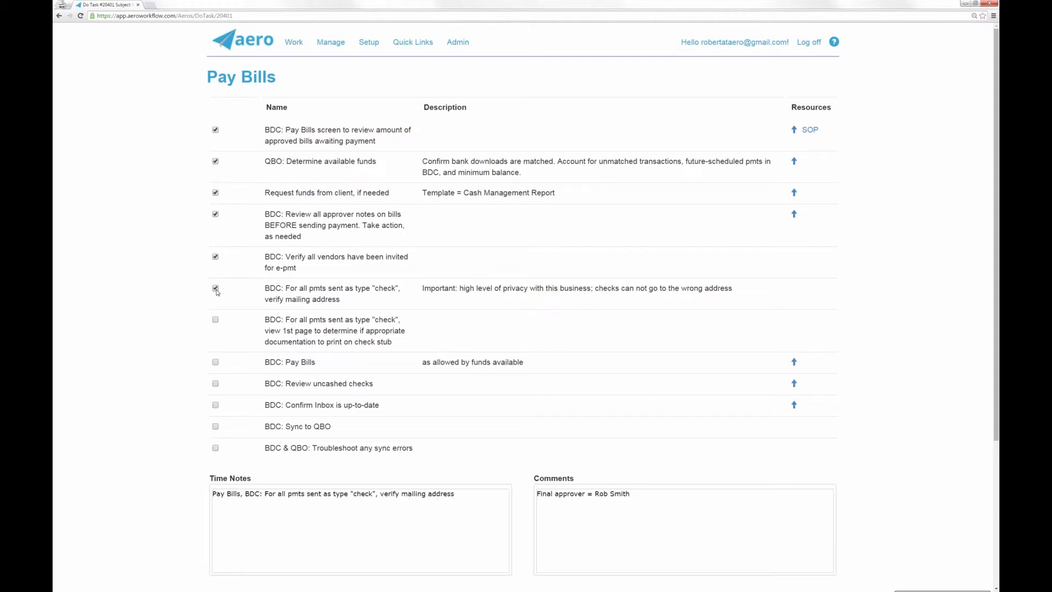
{"action": "left_click", "coordinate": [216, 320]}
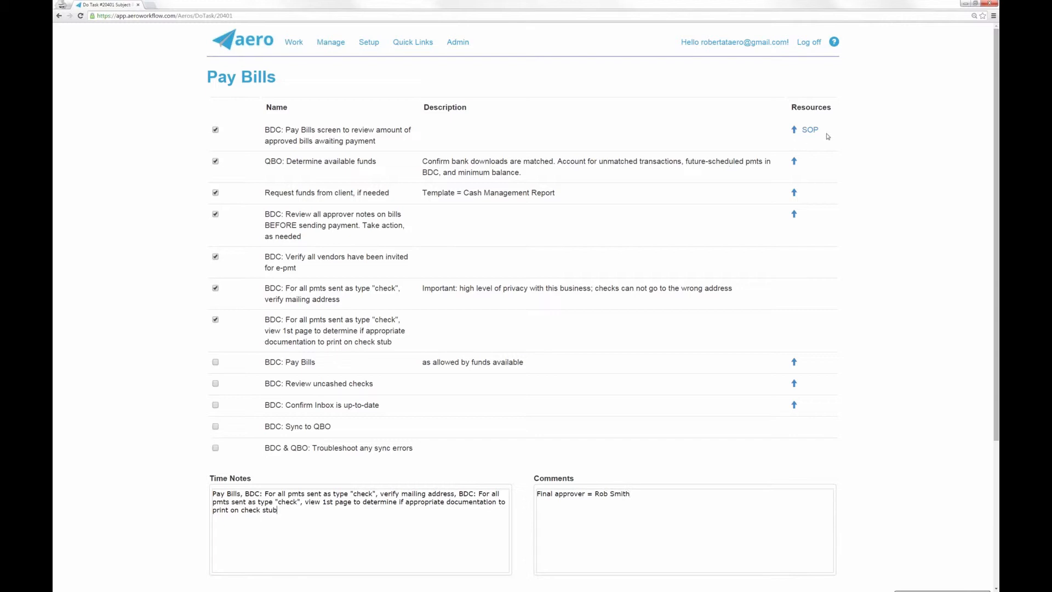
Step: Read the SOP linked to the task's first step and close it to return to the Pay Bills task
{"action": "left_click", "coordinate": [810, 130]}
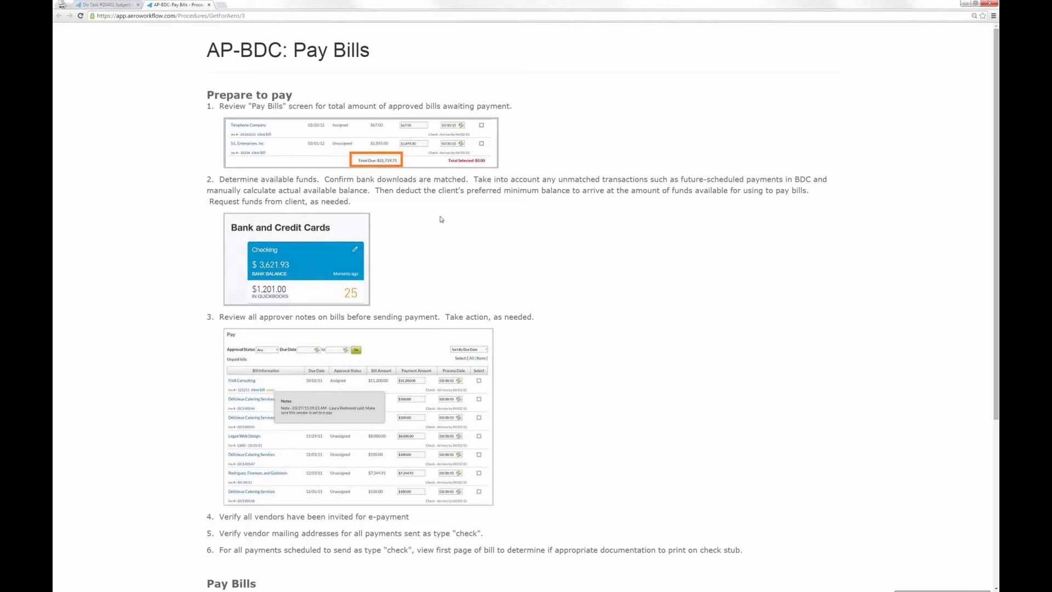
{"action": "scroll", "coordinate": [527, 319], "scroll_direction": "down", "scroll_amount": 1}
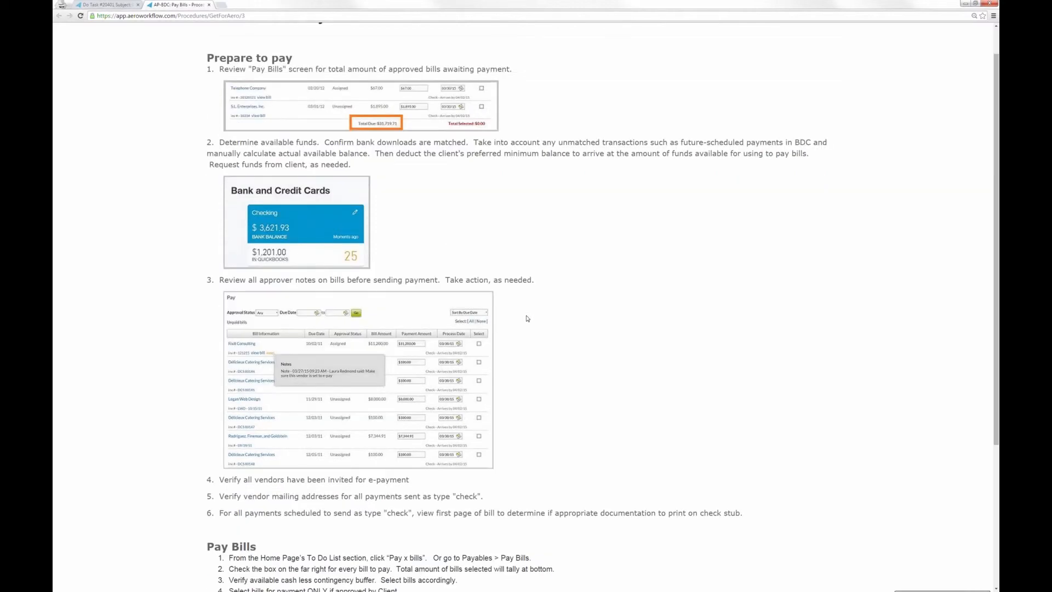
{"action": "scroll", "coordinate": [528, 317], "scroll_direction": "up", "scroll_amount": 1}
{"action": "left_click", "coordinate": [209, 5]}
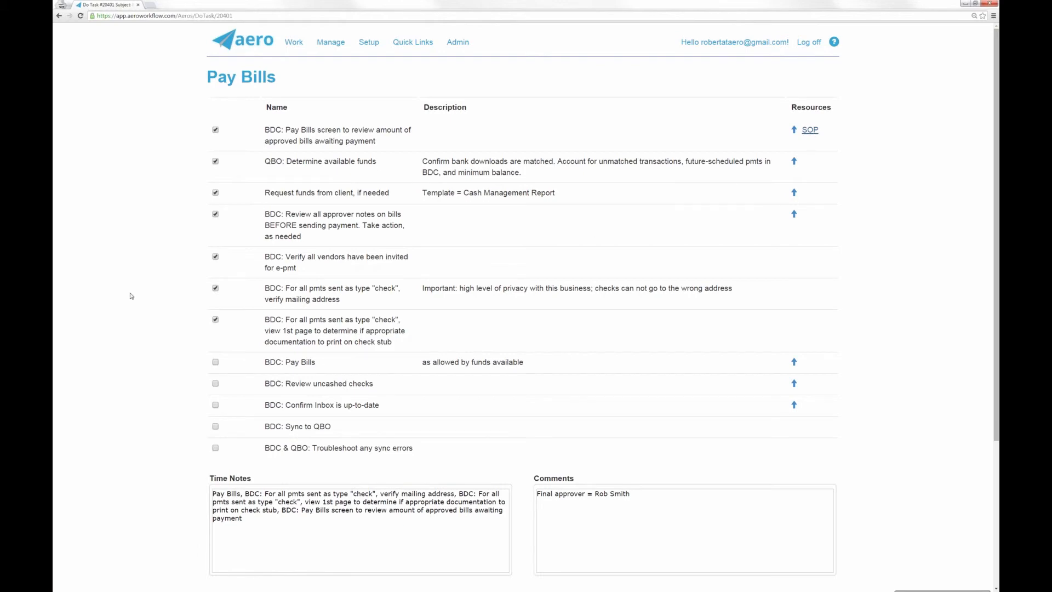
Step: Examine the company information, company aeros and company contacts attached to the Pay Bills task
{"action": "scroll", "coordinate": [131, 296], "scroll_direction": "down", "scroll_amount": 4}
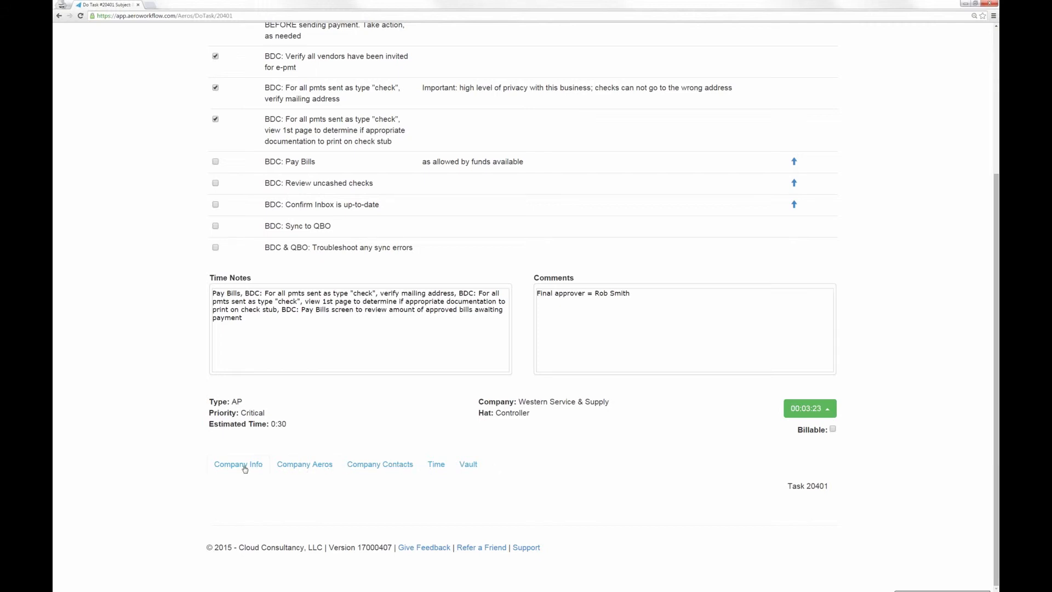
{"action": "left_click", "coordinate": [244, 468]}
{"action": "left_click", "coordinate": [309, 467]}
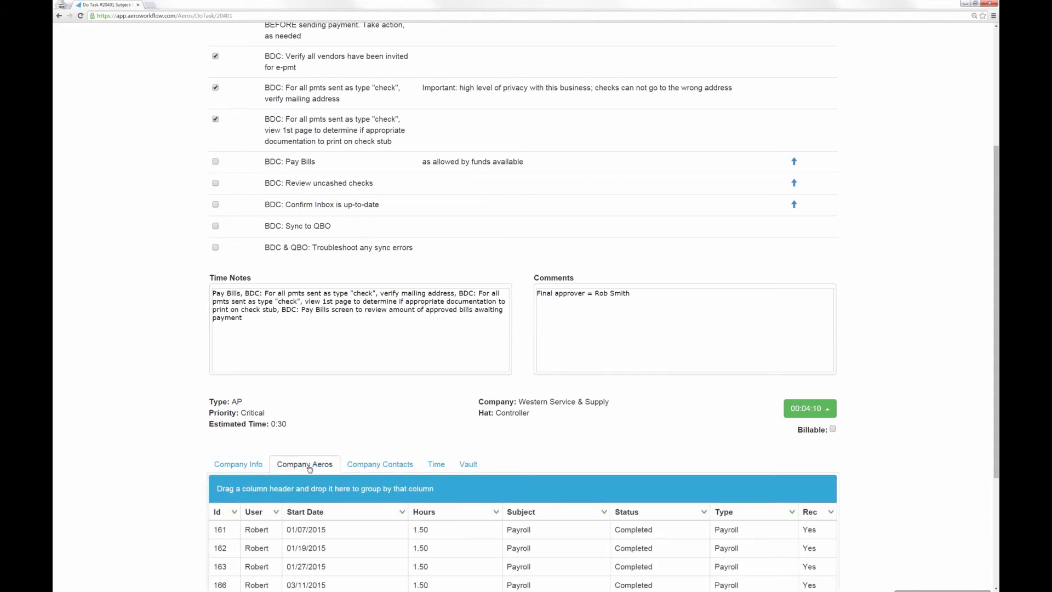
{"action": "left_click", "coordinate": [371, 466]}
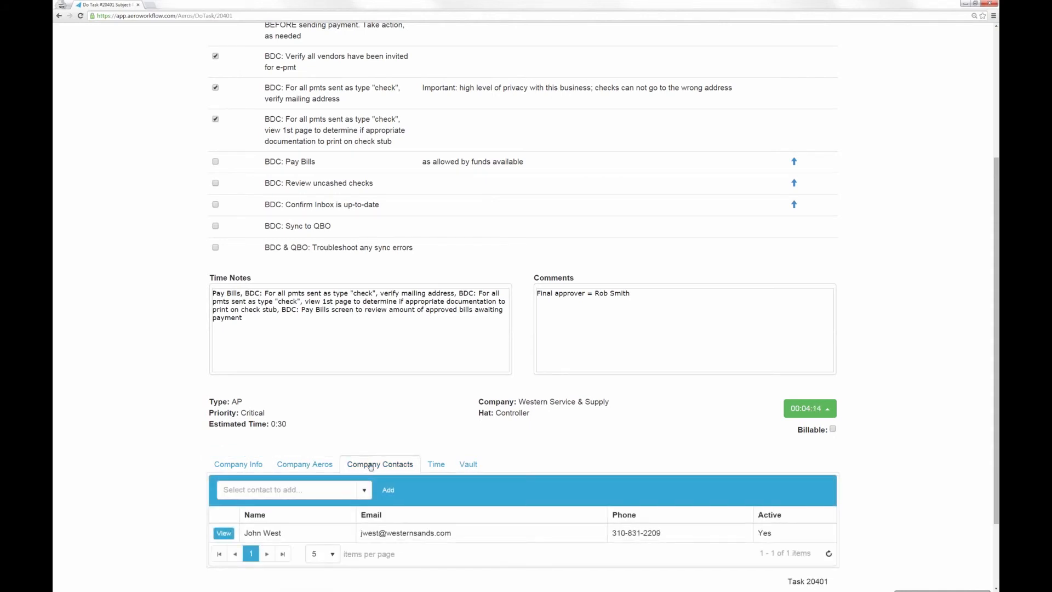
{"action": "scroll", "coordinate": [417, 461], "scroll_direction": "down", "scroll_amount": 2}
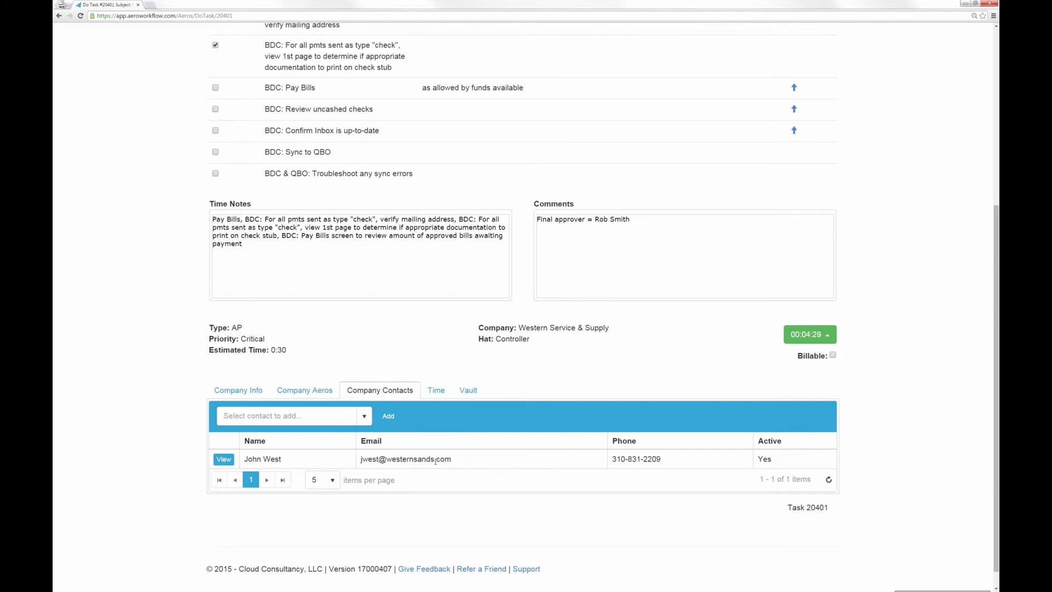
Step: Examine the time entries logged for the Pay Bills task and show the company's vault records
{"action": "left_click", "coordinate": [438, 390]}
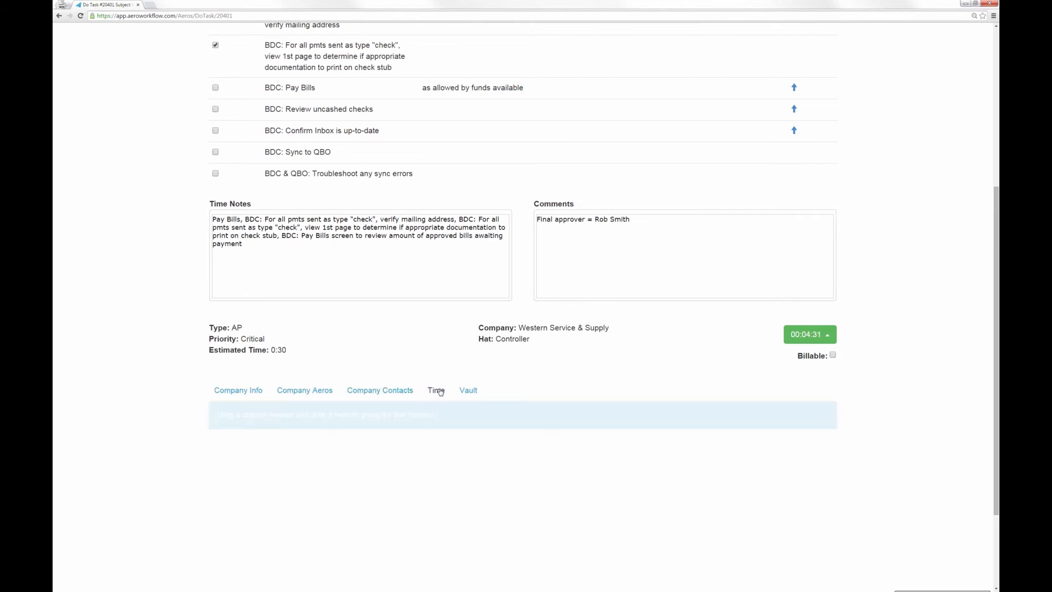
{"action": "scroll", "coordinate": [445, 454], "scroll_direction": "down", "scroll_amount": 1}
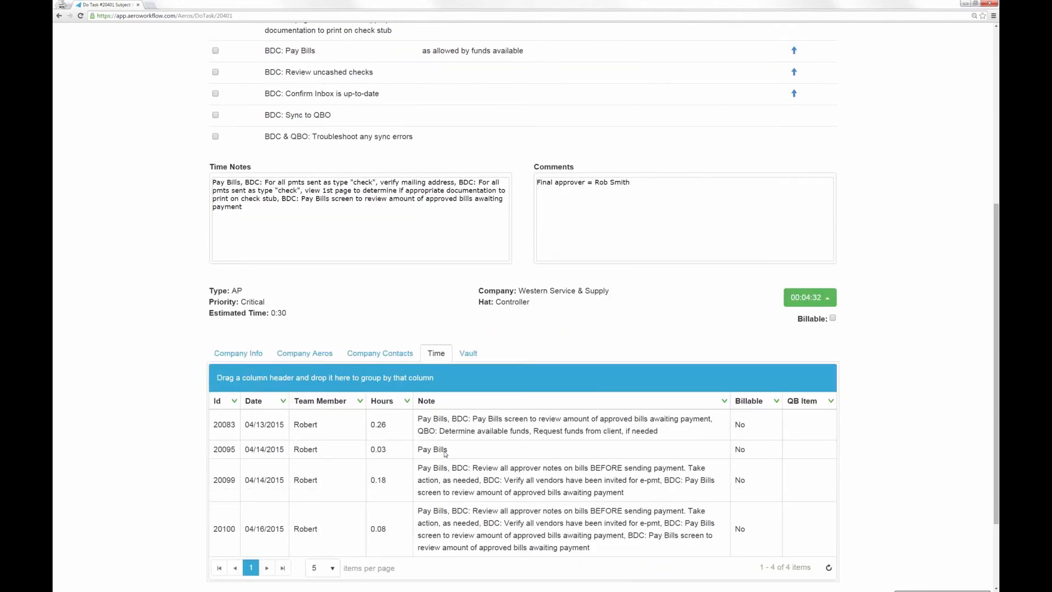
{"action": "scroll", "coordinate": [445, 453], "scroll_direction": "down", "scroll_amount": 2}
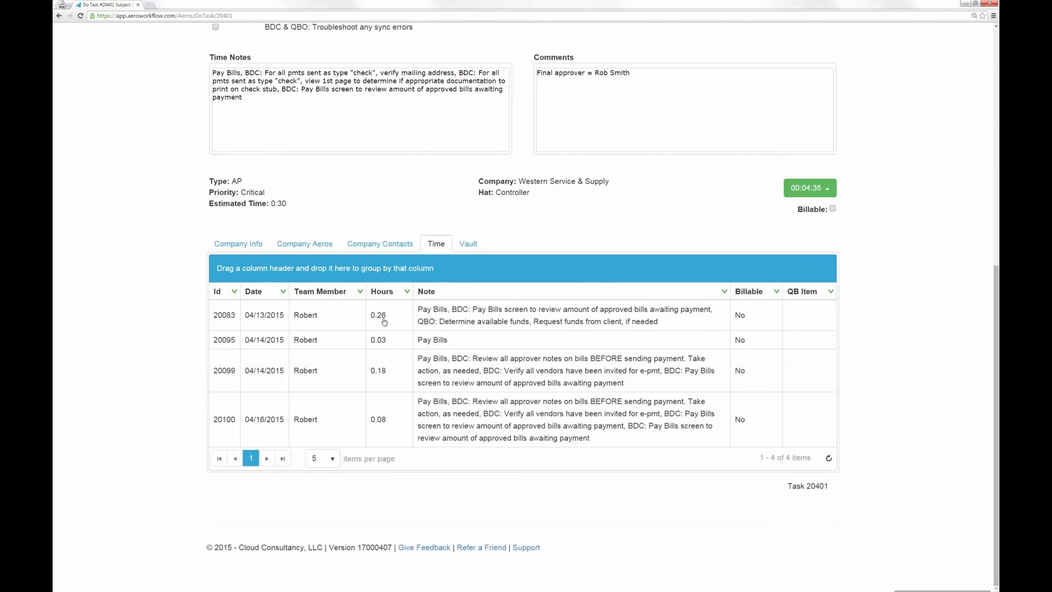
{"action": "scroll", "coordinate": [384, 321], "scroll_direction": "up", "scroll_amount": 7}
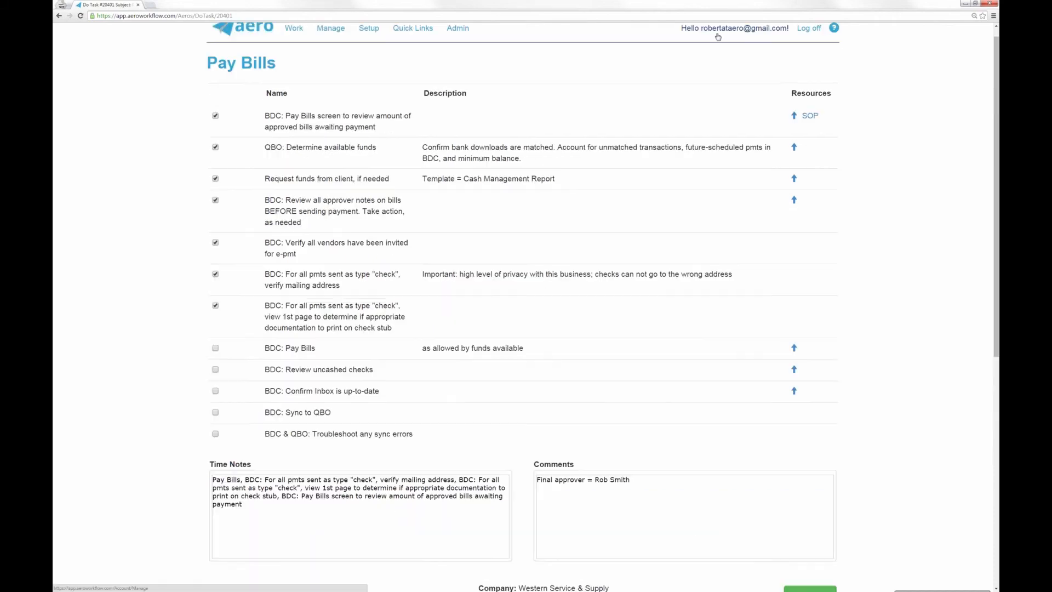
{"action": "scroll", "coordinate": [724, 36], "scroll_direction": "down", "scroll_amount": 4}
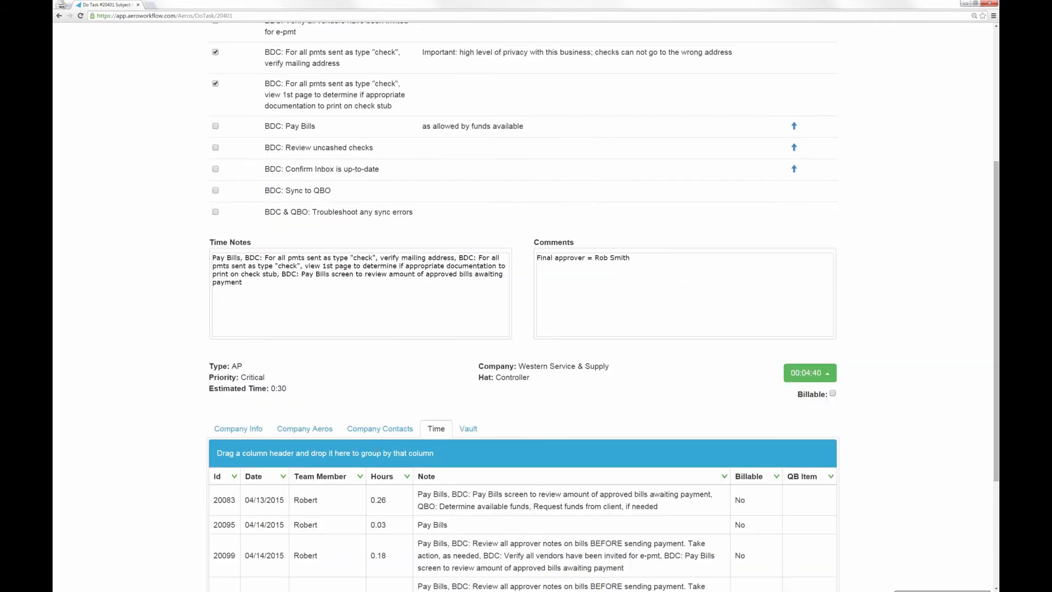
{"action": "scroll", "coordinate": [349, 442], "scroll_direction": "down", "scroll_amount": 2}
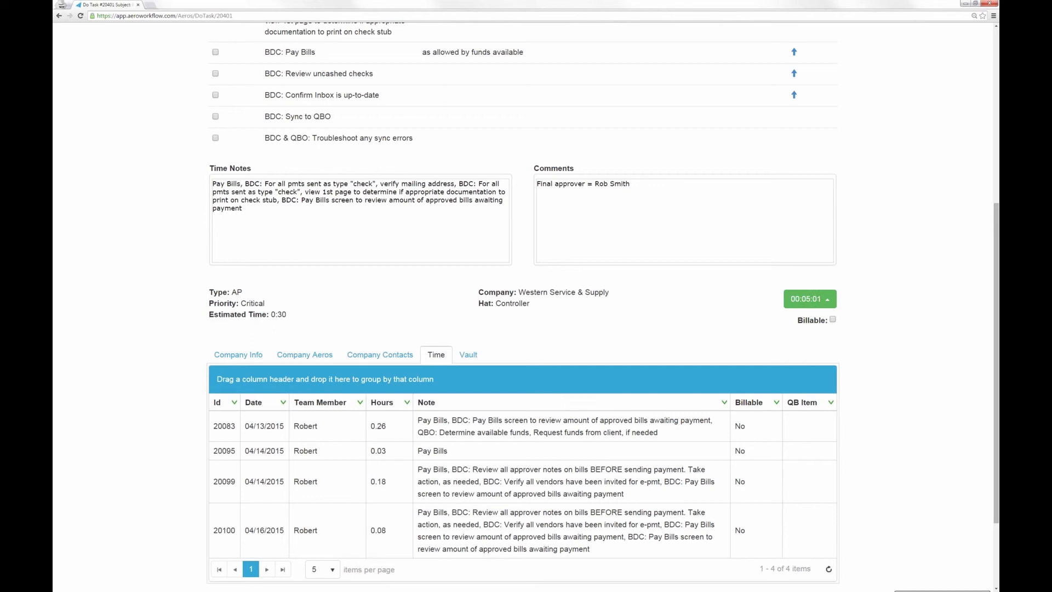
{"action": "left_click", "coordinate": [463, 355]}
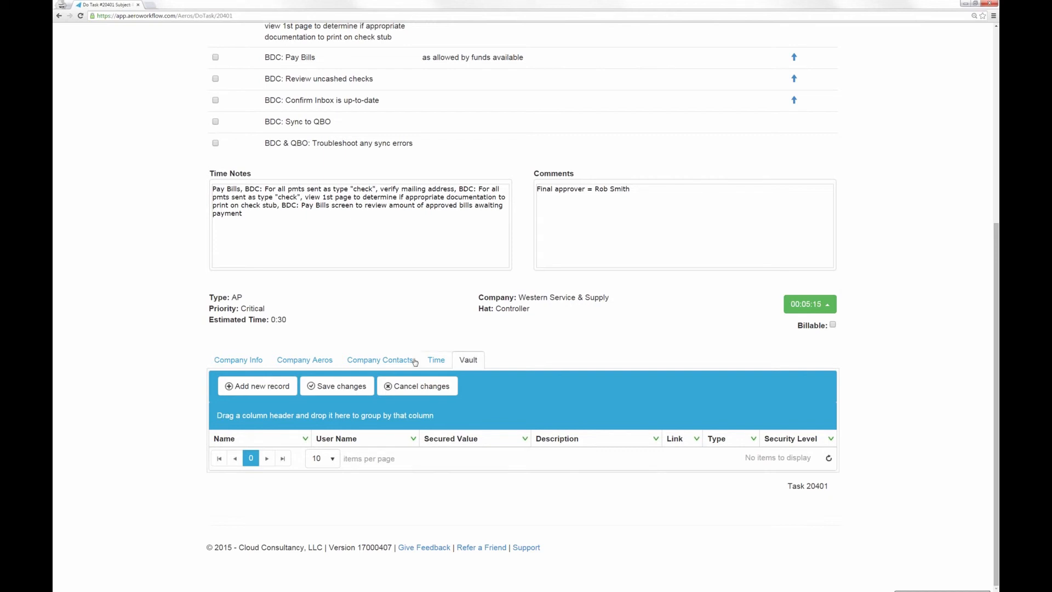
Step: Add a vault record named "Bank of America" with the user name "myname" and the account password as secured value, and save it
{"action": "left_click", "coordinate": [268, 393]}
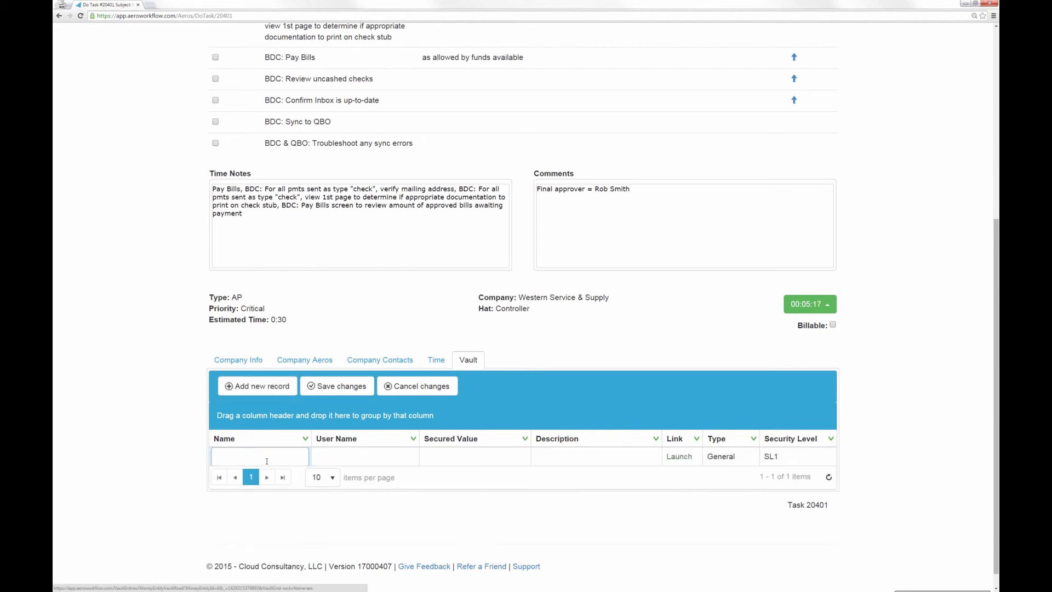
{"action": "type", "text": "Bank of America"}
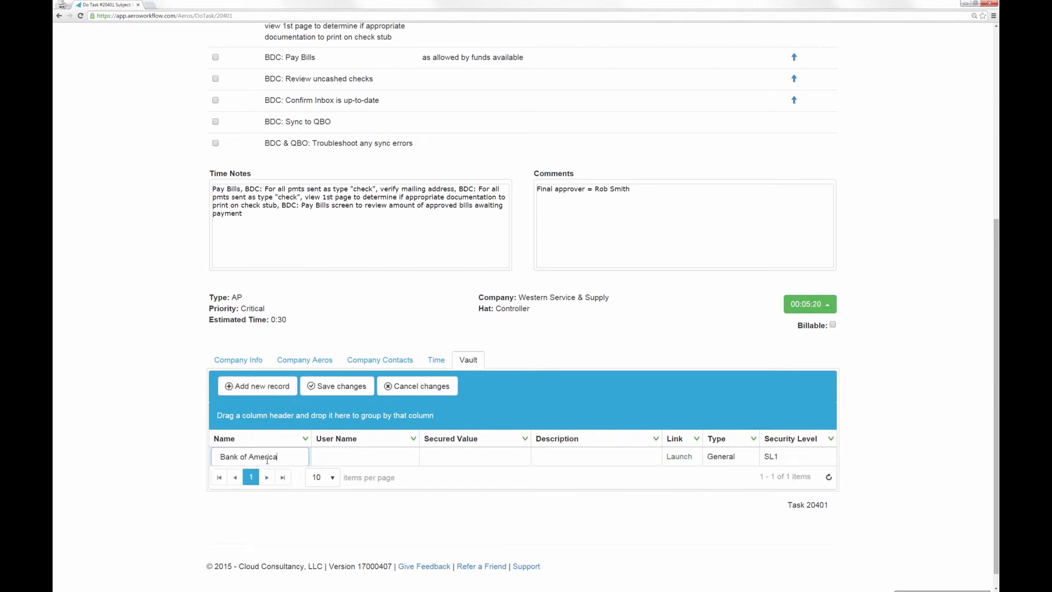
{"action": "key", "text": "Tab"}
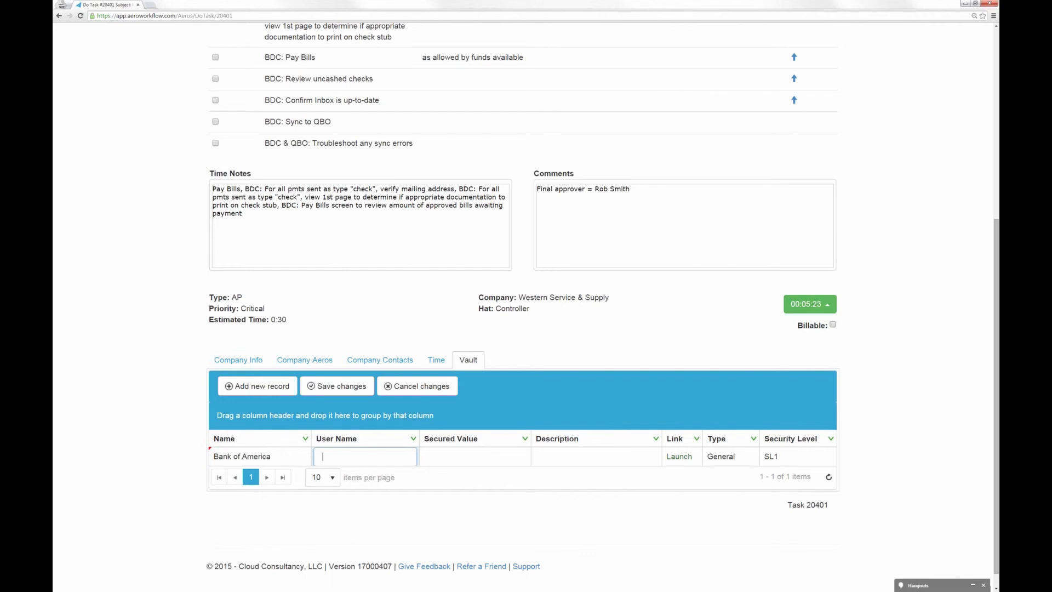
{"action": "type", "text": "myname"}
{"action": "key", "text": "Tab"}
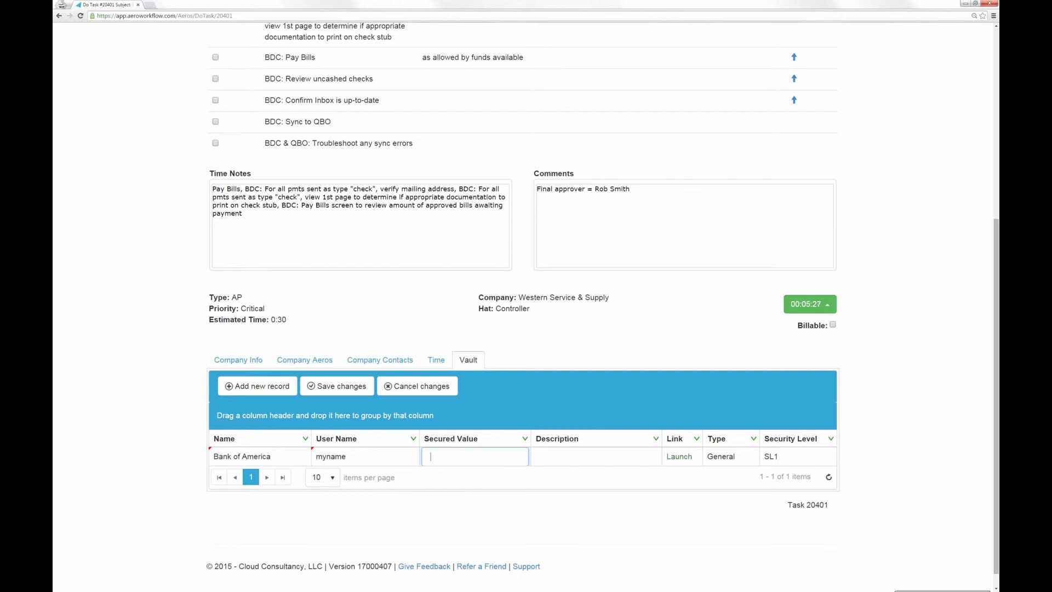
{"action": "type", "text": "password"}
{"action": "left_click", "coordinate": [679, 457]}
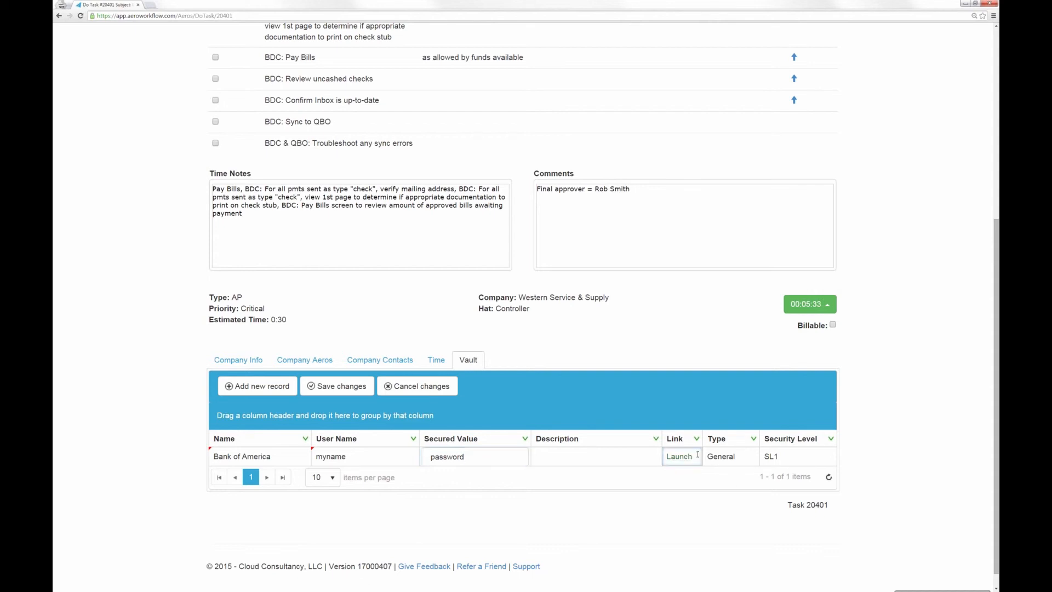
{"action": "left_click", "coordinate": [362, 386]}
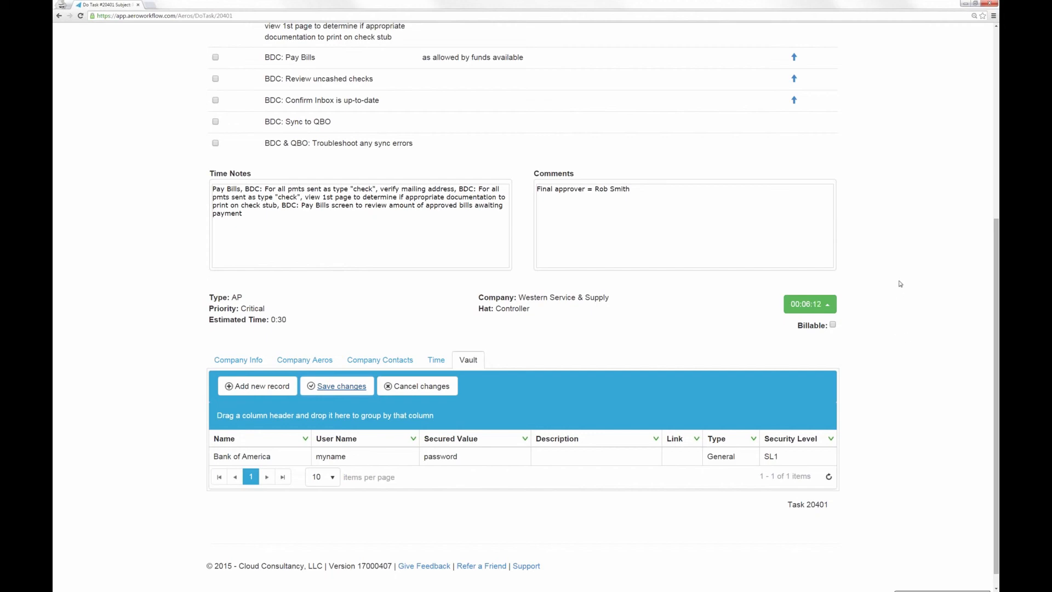
Step: Save and defer the Pay Bills task with the deferred reason "waiting on client", keeping the proposed date and duration
{"action": "scroll", "coordinate": [900, 284], "scroll_direction": "up", "scroll_amount": 6}
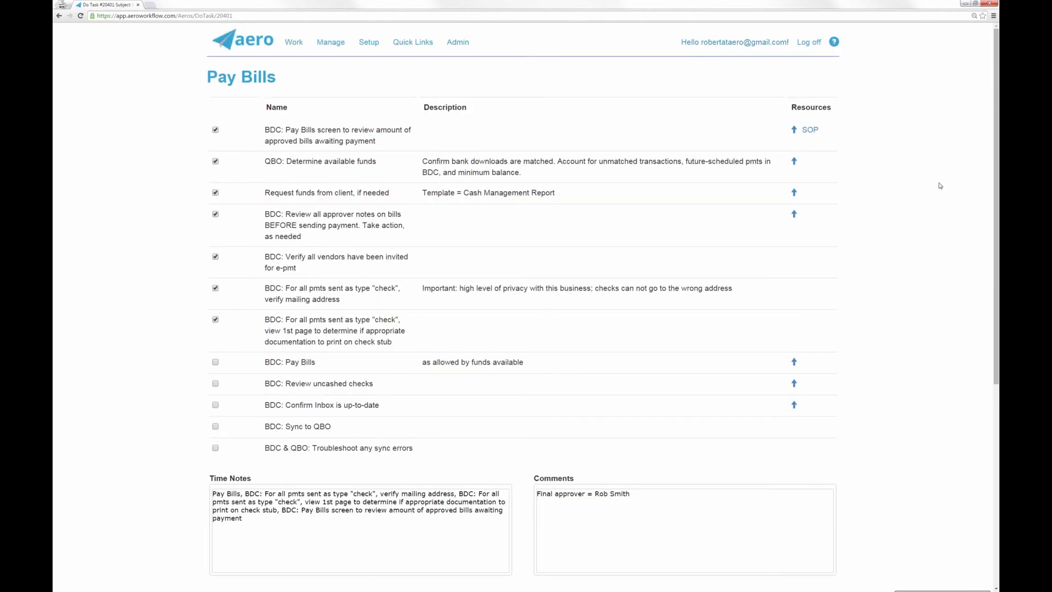
{"action": "scroll", "coordinate": [940, 186], "scroll_direction": "down", "scroll_amount": 3}
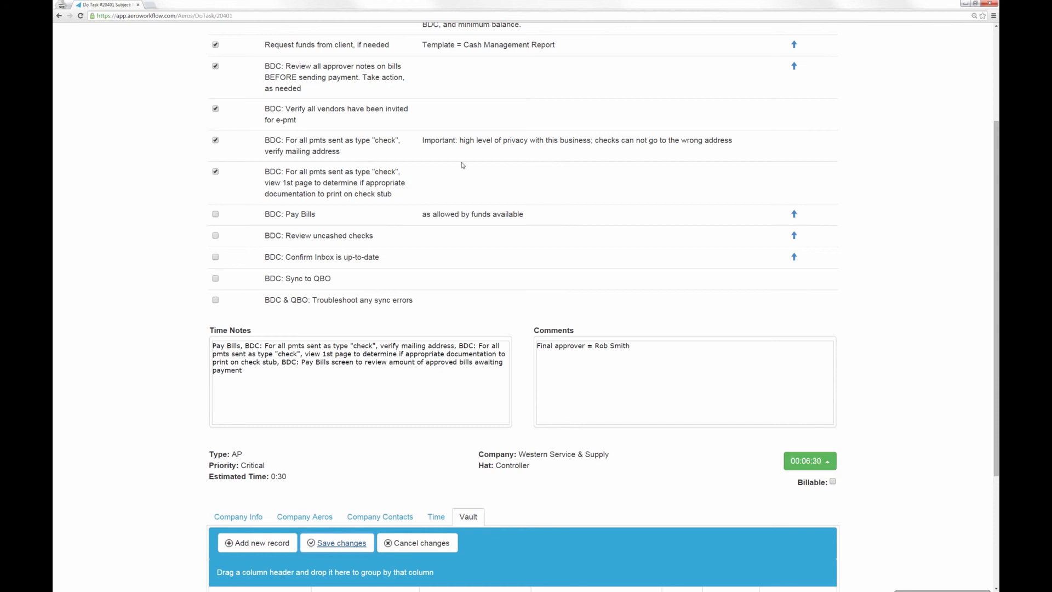
{"action": "left_click", "coordinate": [815, 463]}
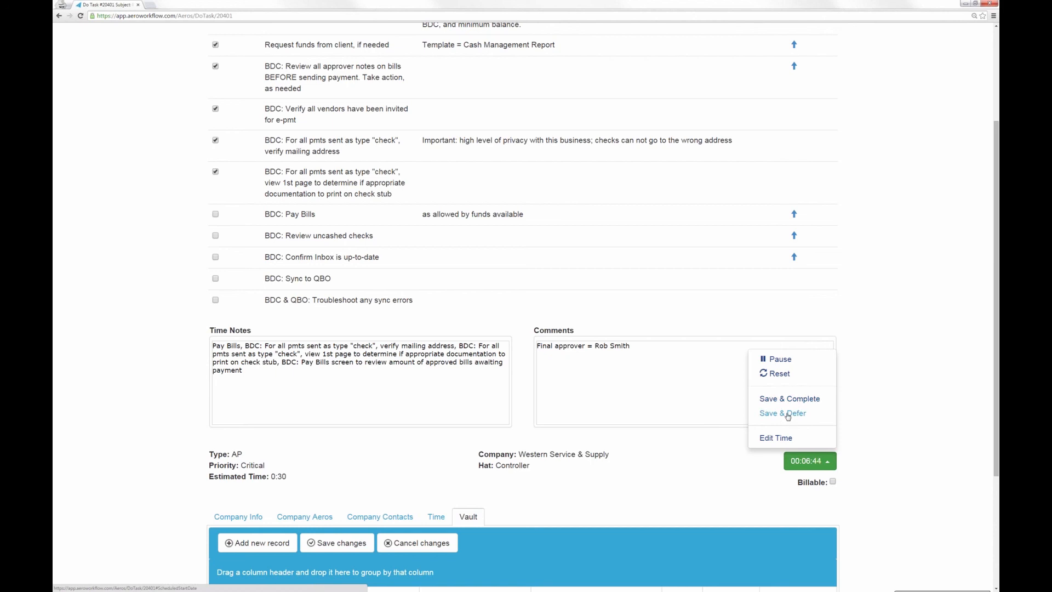
{"action": "left_click", "coordinate": [787, 414]}
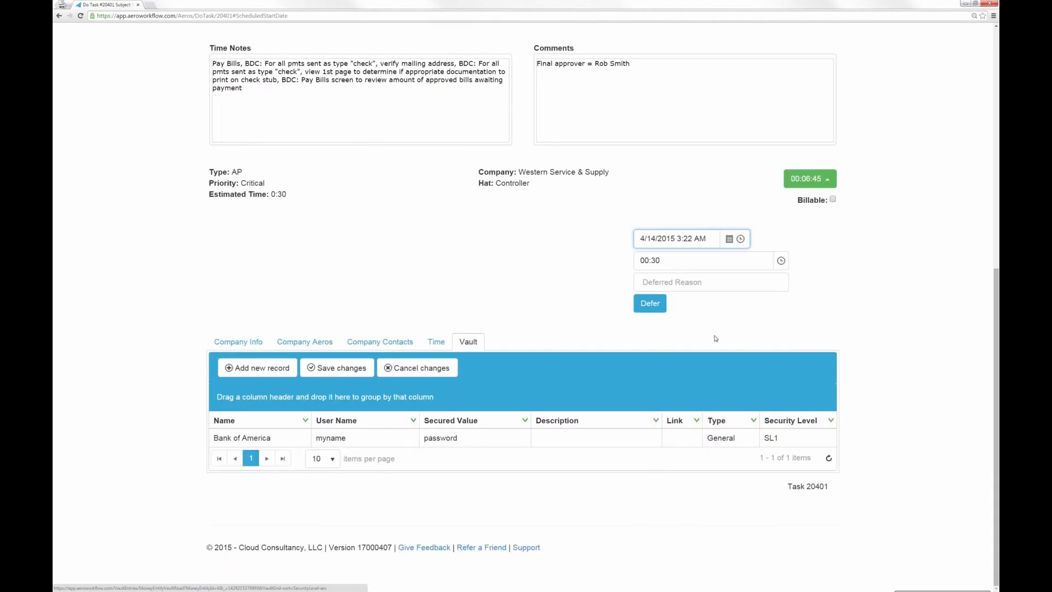
{"action": "left_click", "coordinate": [647, 281]}
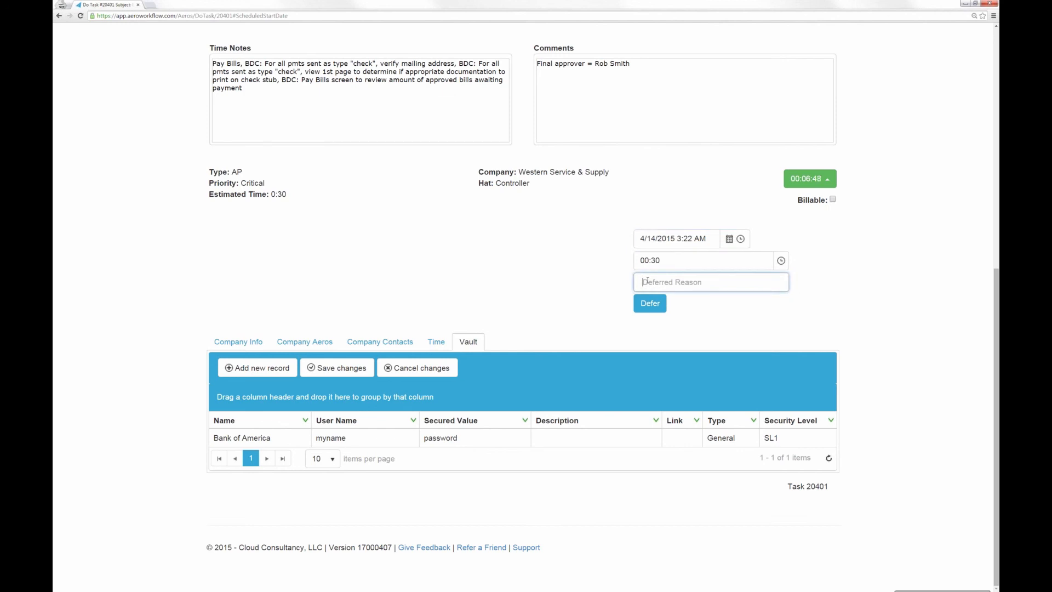
{"action": "type", "text": "waiting on client"}
{"action": "left_click", "coordinate": [649, 305]}
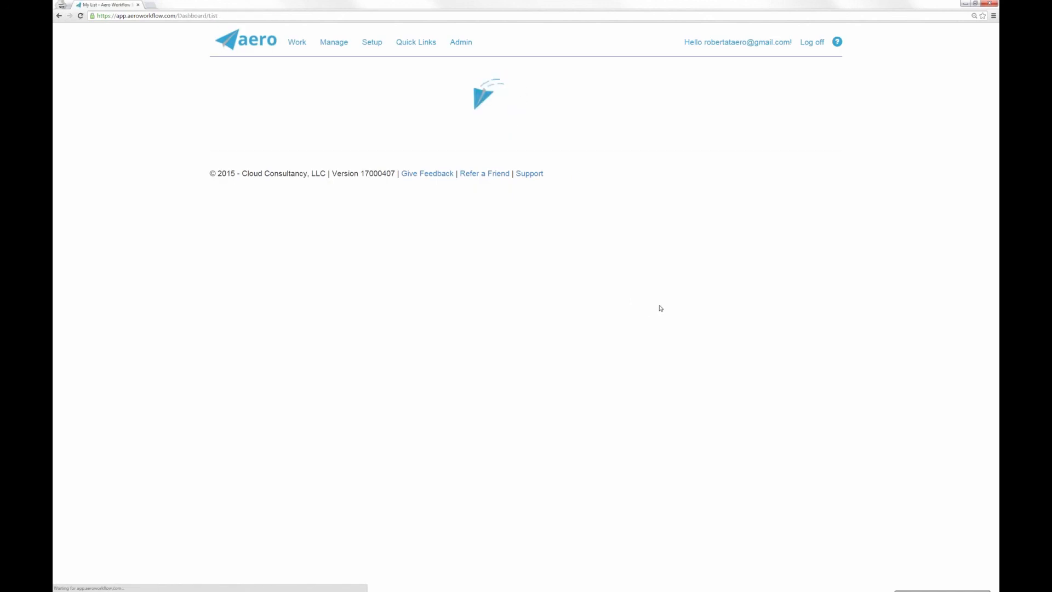